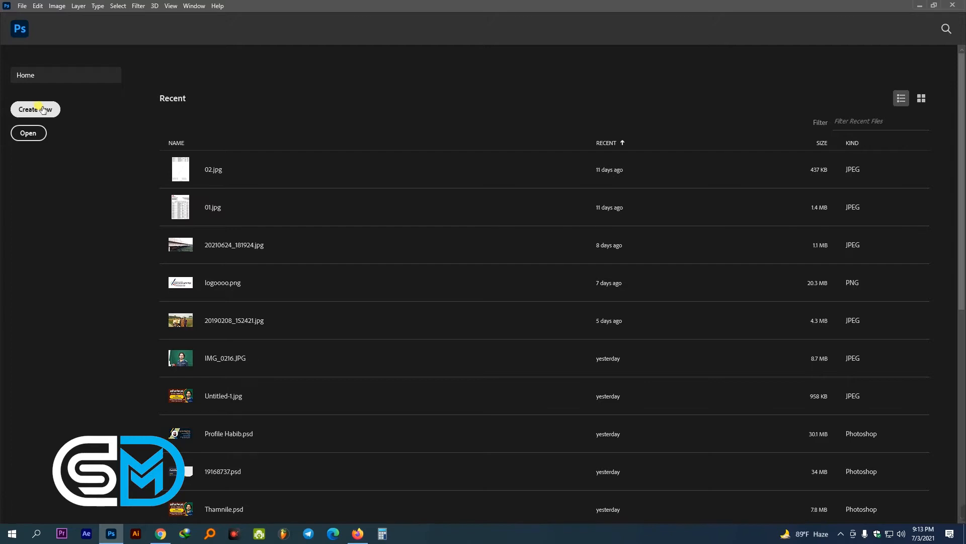
- Create a new 10 × 10 inch document at 300 pixels/inch and dismiss the preset syncing notice
{"action": "left_click", "coordinate": [42, 110]}
{"action": "left_click", "coordinate": [668, 175]}
{"action": "left_click", "coordinate": [674, 209]}
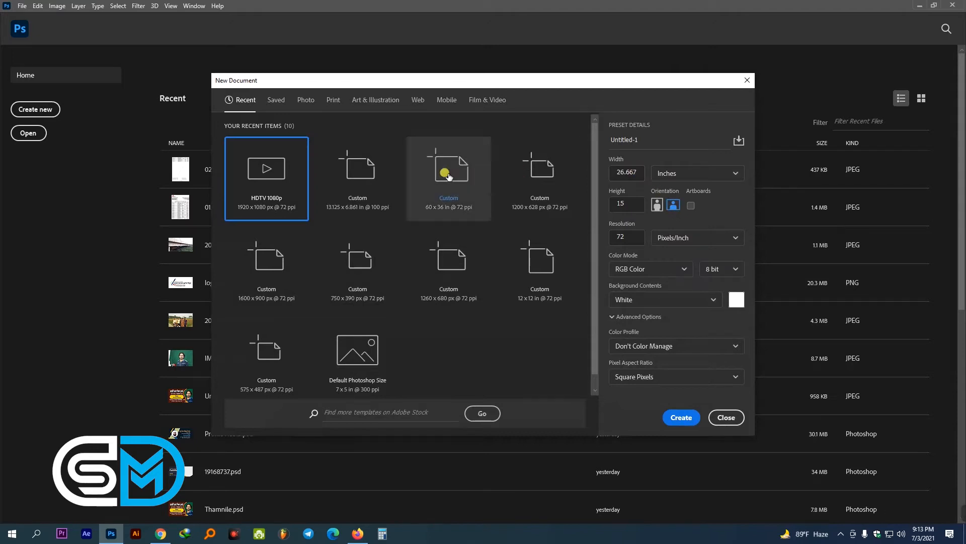
{"action": "double_click", "coordinate": [636, 172]}
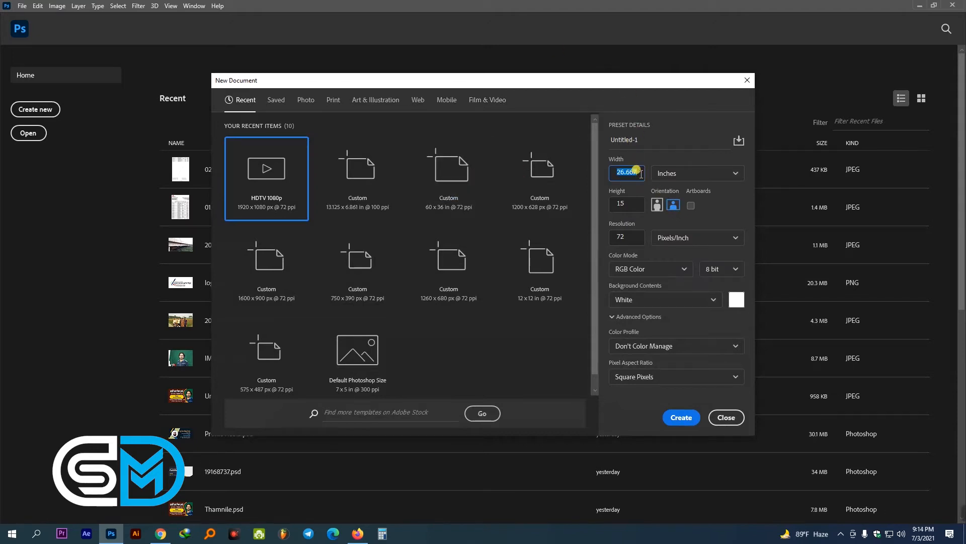
{"action": "key", "text": "Tab"}
{"action": "type", "text": "10"}
{"action": "key", "text": "Tab"}
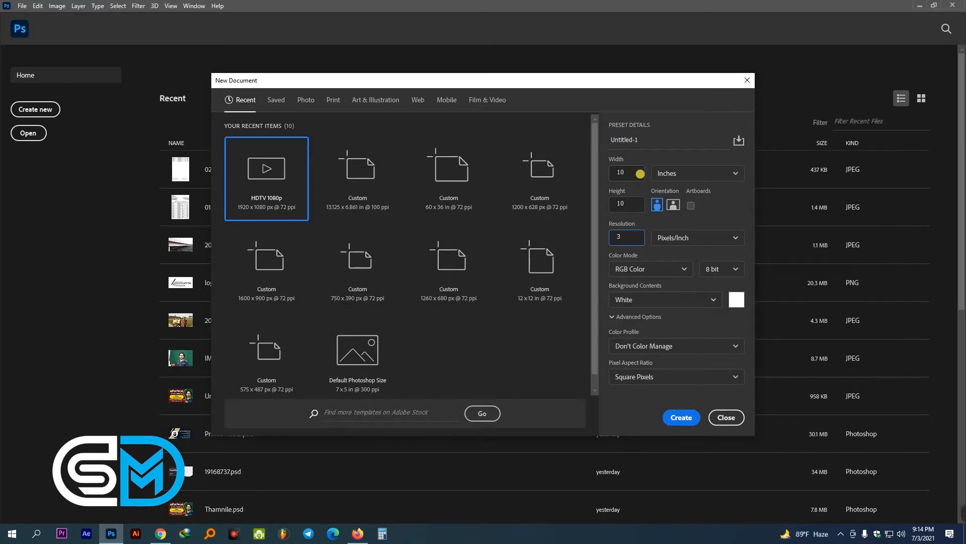
{"action": "key", "text": "Return"}
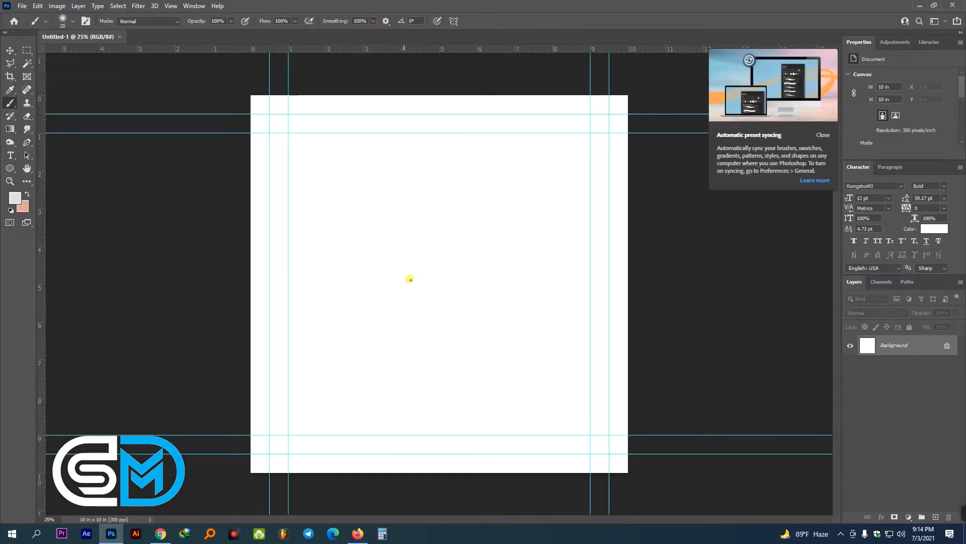
{"action": "left_click", "coordinate": [823, 135]}
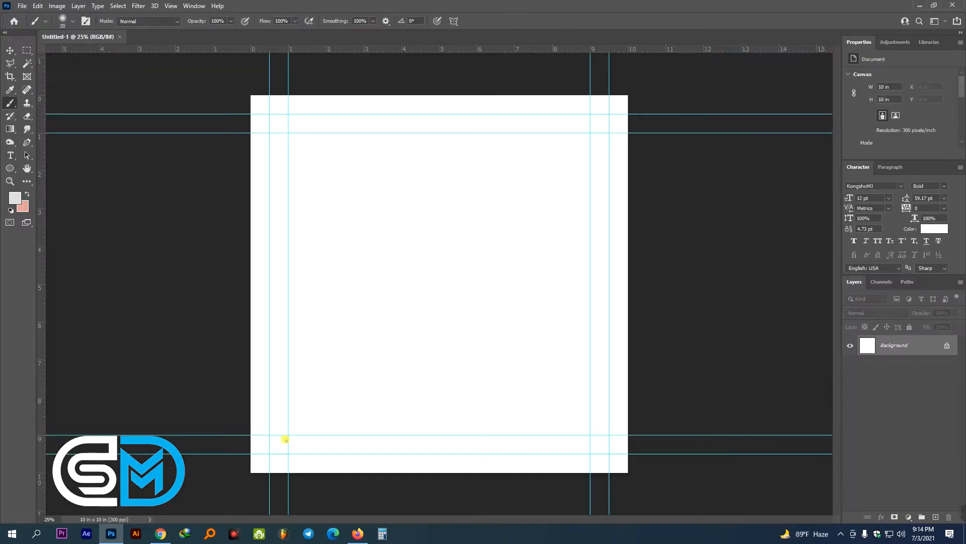
- Switch to Chrome and open facebook.com in a new tab
{"action": "left_click", "coordinate": [160, 533]}
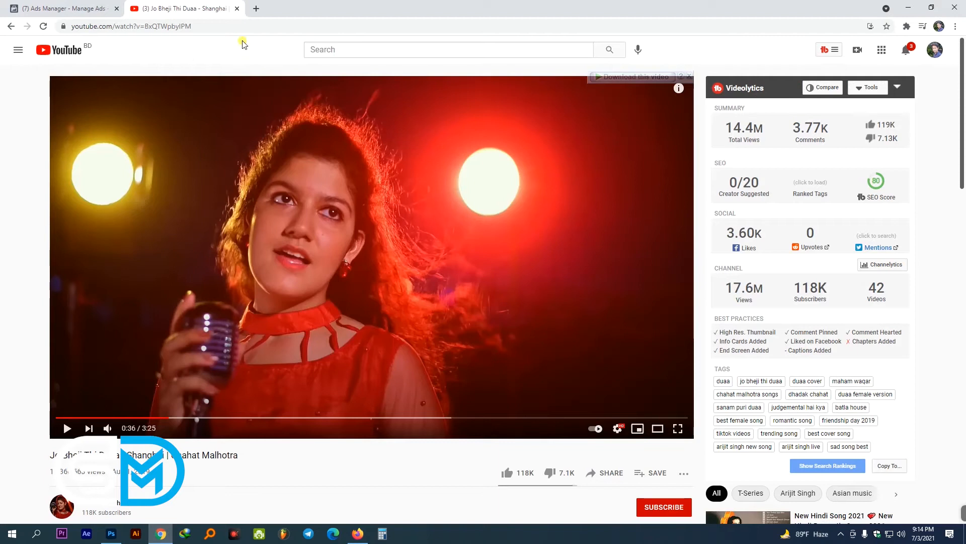
{"action": "left_click", "coordinate": [256, 8]}
{"action": "type", "text": "fac"}
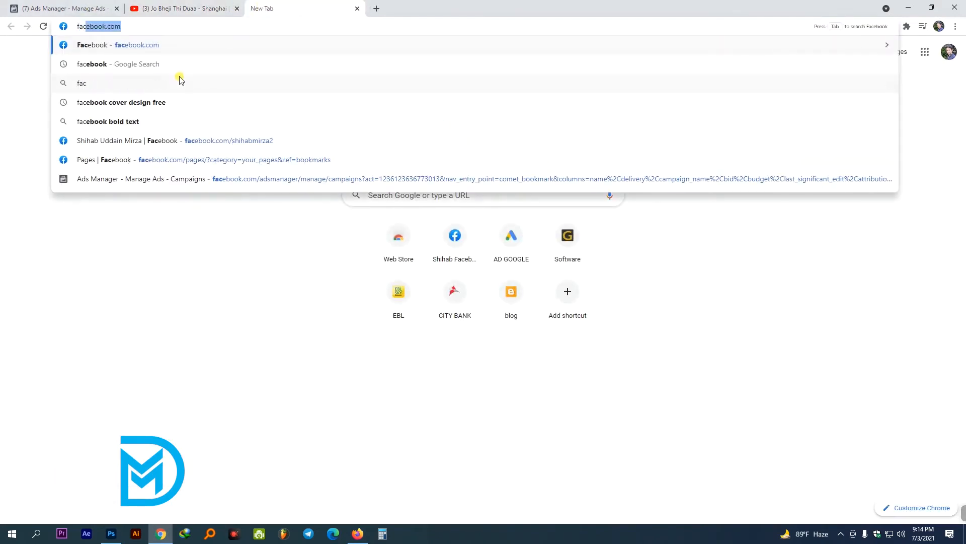
{"action": "key", "text": "Return"}
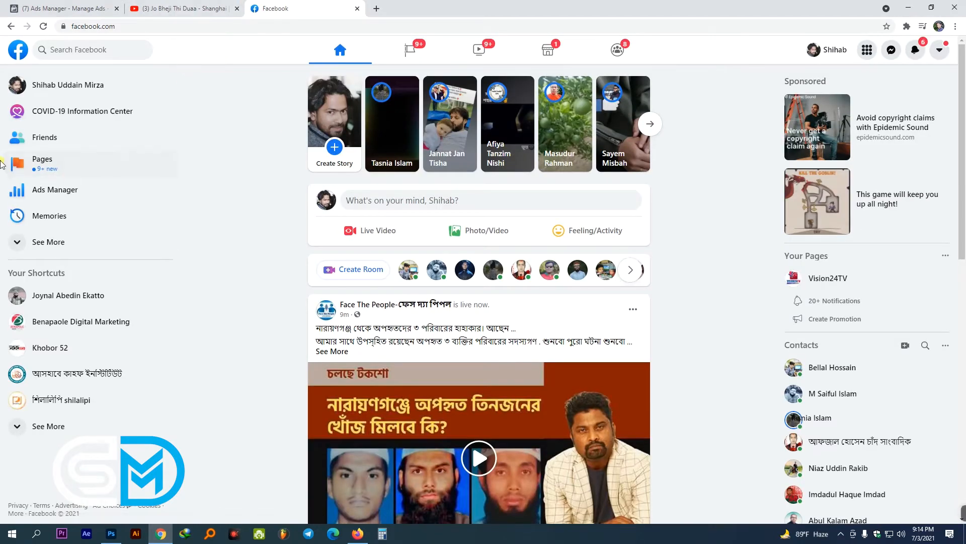
- Search Facebook for the friend whose portrait is needed and open that person's profile
{"action": "left_click", "coordinate": [77, 49]}
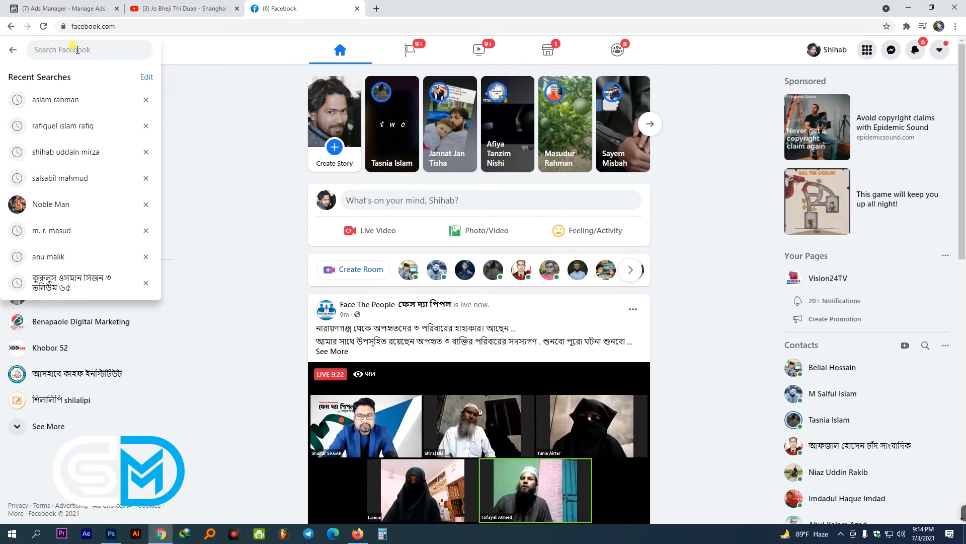
{"action": "type", "text": "Mr"}
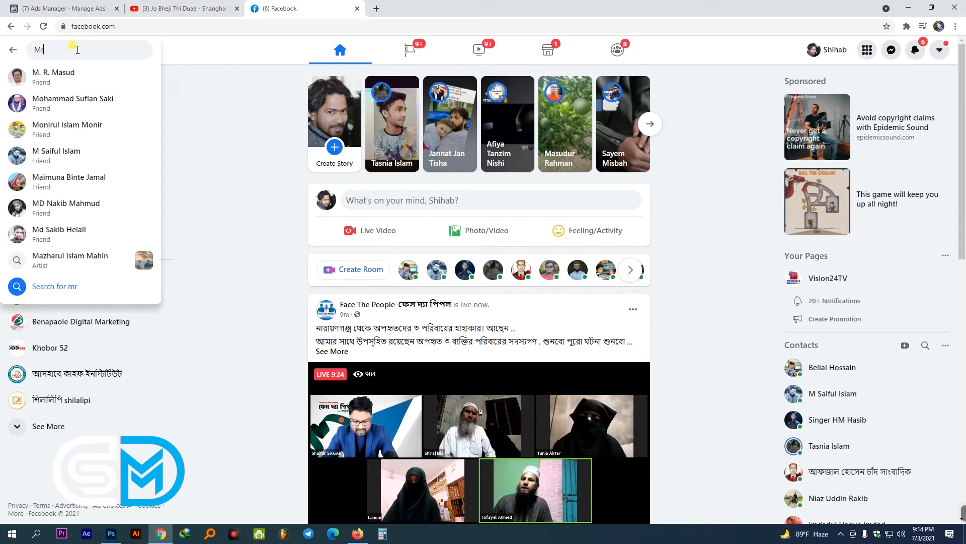
{"action": "key", "text": "BackSpace"}
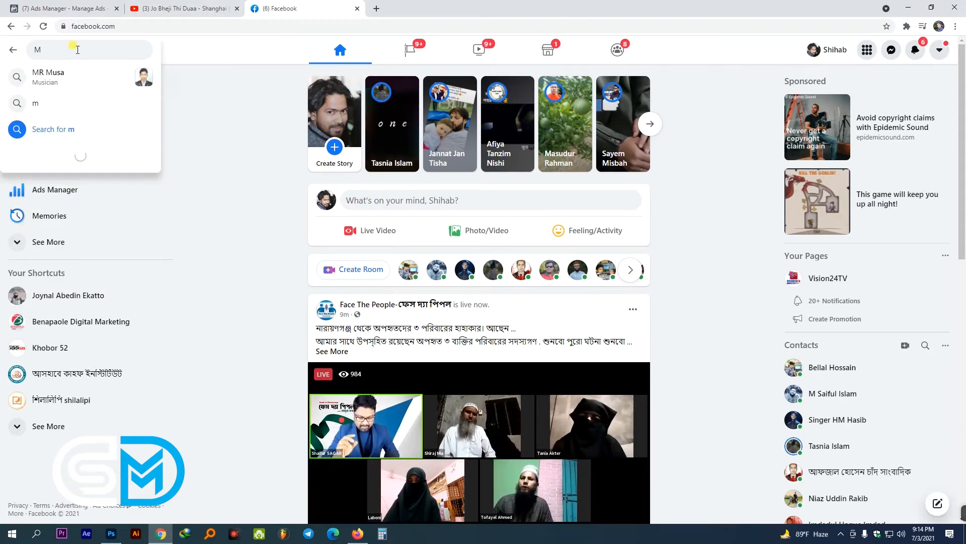
{"action": "left_click", "coordinate": [62, 82]}
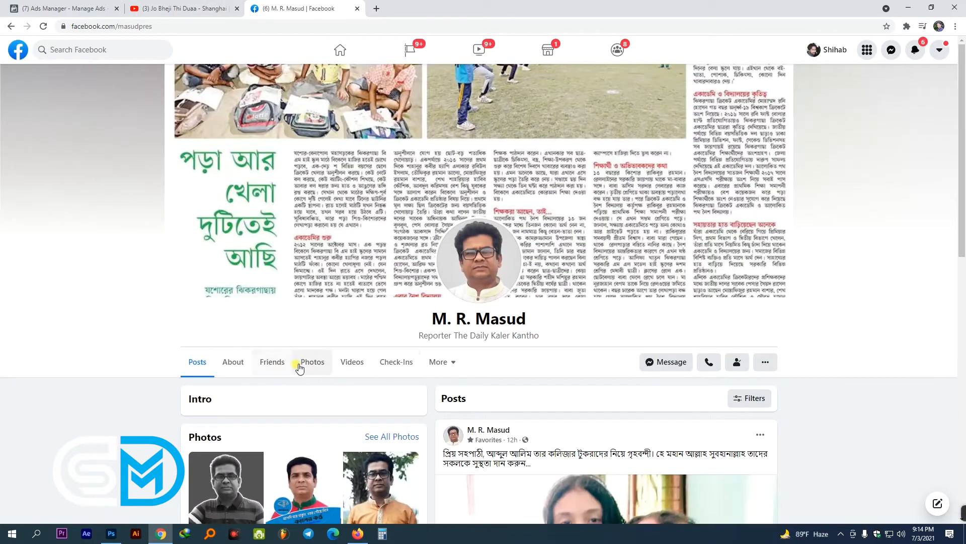
- Browse the profile's photos, open the close-up portrait in glasses and maroon striped shirt, and copy the image
{"action": "left_click", "coordinate": [305, 368]}
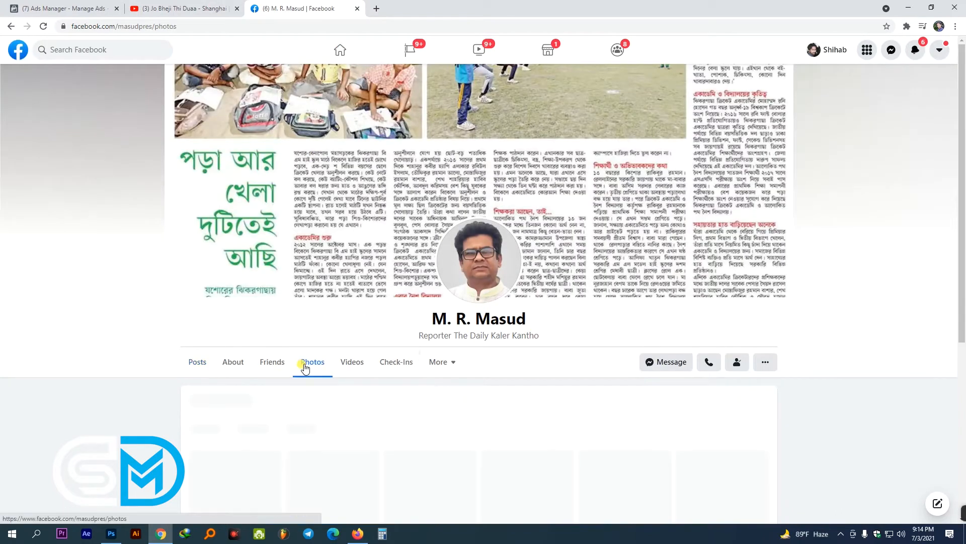
{"action": "scroll", "coordinate": [305, 367], "scroll_direction": "down", "scroll_amount": 5}
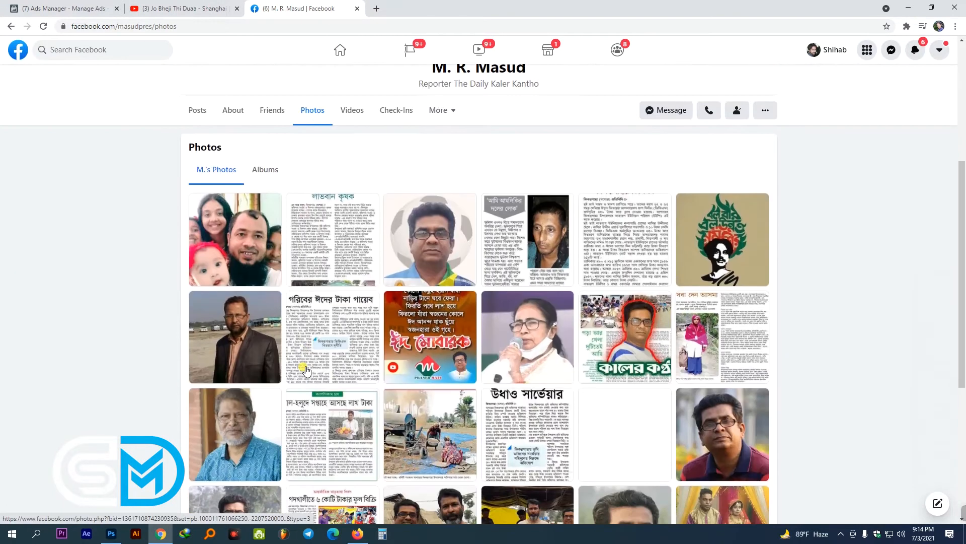
{"action": "scroll", "coordinate": [305, 370], "scroll_direction": "down", "scroll_amount": 3}
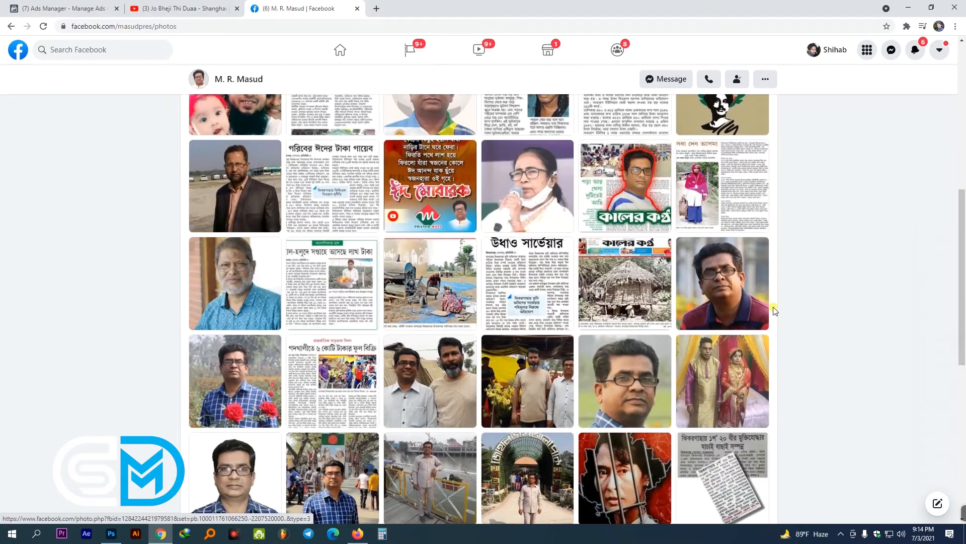
{"action": "left_click", "coordinate": [727, 288]}
{"action": "right_click", "coordinate": [423, 227]}
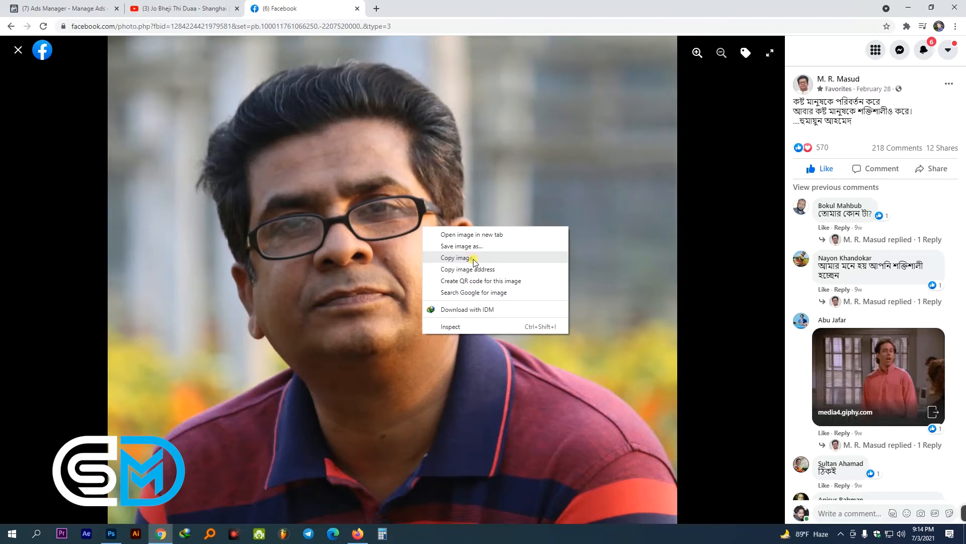
{"action": "left_click", "coordinate": [474, 258]}
- Switch to Photoshop, paste the portrait into the blank document and enlarge it to about 7.69 × 6.58 in
{"action": "left_click", "coordinate": [112, 533]}
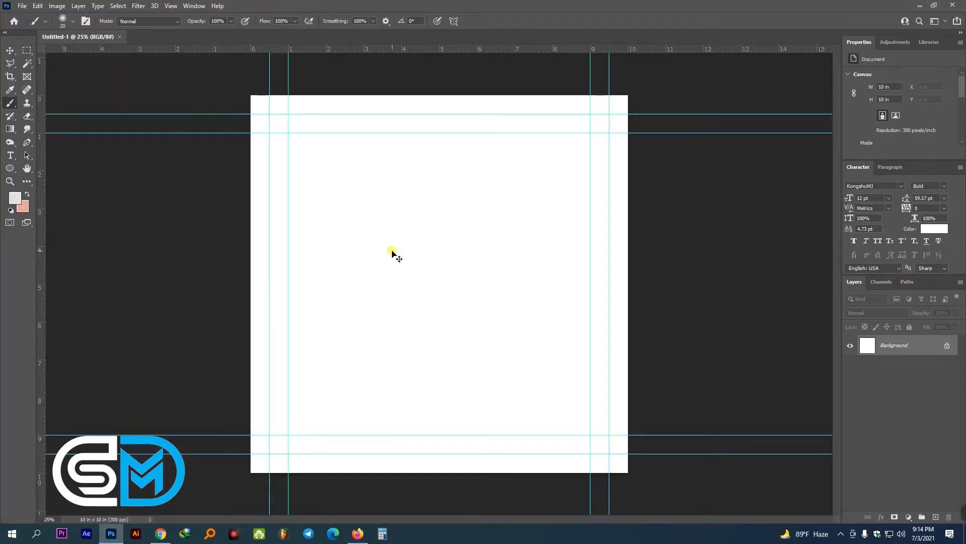
{"action": "key", "text": "ctrl+v"}
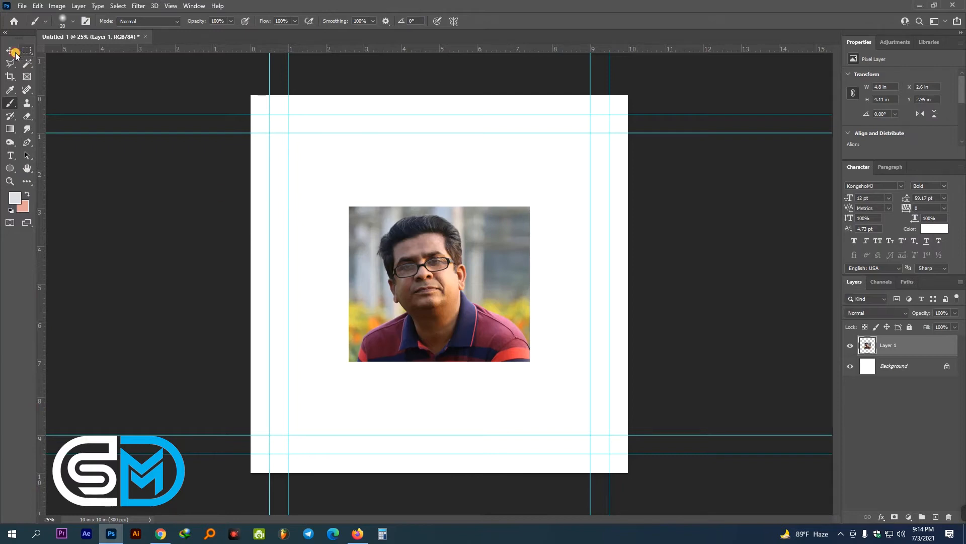
{"action": "key", "text": "ctrl+t"}
{"action": "left_click_drag", "start_coordinate": [529, 206], "coordinate": [620, 122]}
{"action": "key", "text": "ctrl+z"}
{"action": "left_click_drag", "start_coordinate": [531, 207], "coordinate": [491, 278]}
{"action": "key", "text": "Return"}
- Draw a 9 × 9 in light grey circle with the Ellipse tool and centre it on the canvas within the outer guides
{"action": "left_click", "coordinate": [10, 169]}
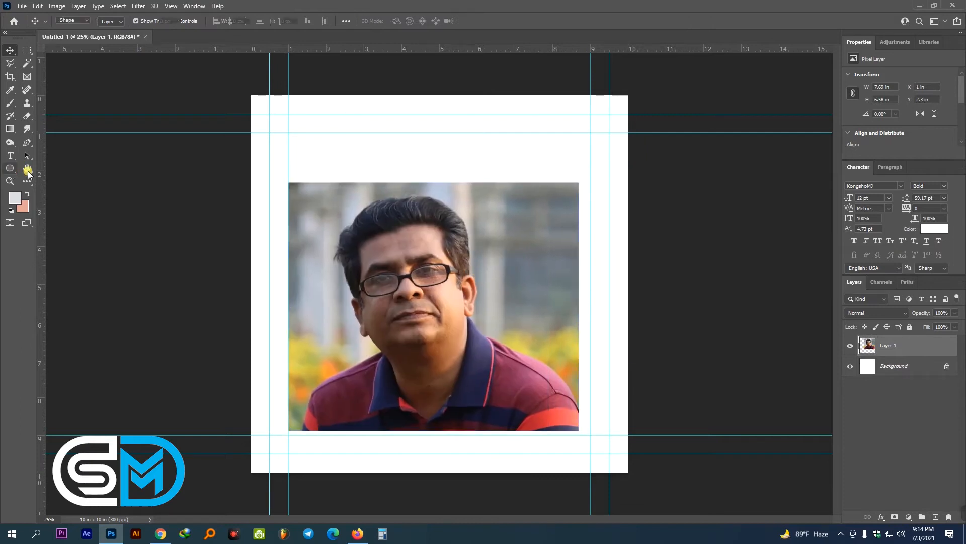
{"action": "left_click_drag", "start_coordinate": [267, 118], "coordinate": [616, 452]}
{"action": "left_click", "coordinate": [10, 53]}
{"action": "left_click_drag", "start_coordinate": [389, 196], "coordinate": [390, 199]}
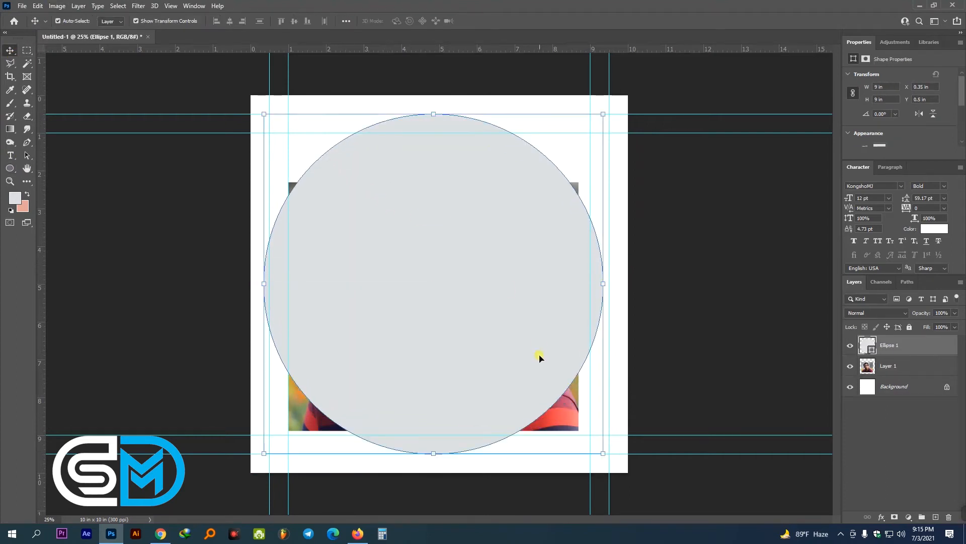
{"action": "left_click_drag", "start_coordinate": [581, 296], "coordinate": [575, 291]}
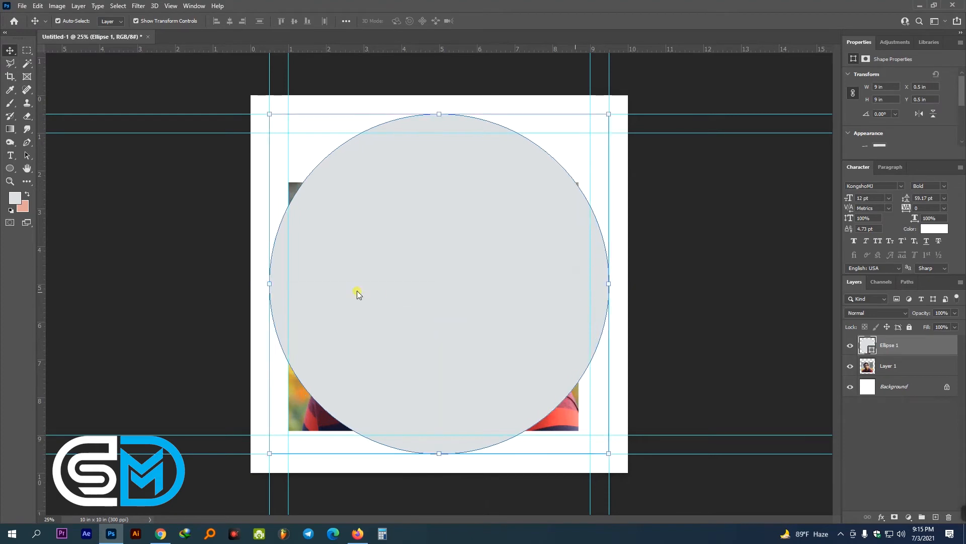
{"action": "left_click_drag", "start_coordinate": [268, 285], "coordinate": [269, 283]}
{"action": "key", "text": "Return"}
- Place the circle layer beneath the portrait and enlarge the portrait to about 10.82 × 9.26 in so it covers the circle
{"action": "key", "text": "ctrl+bracketleft"}
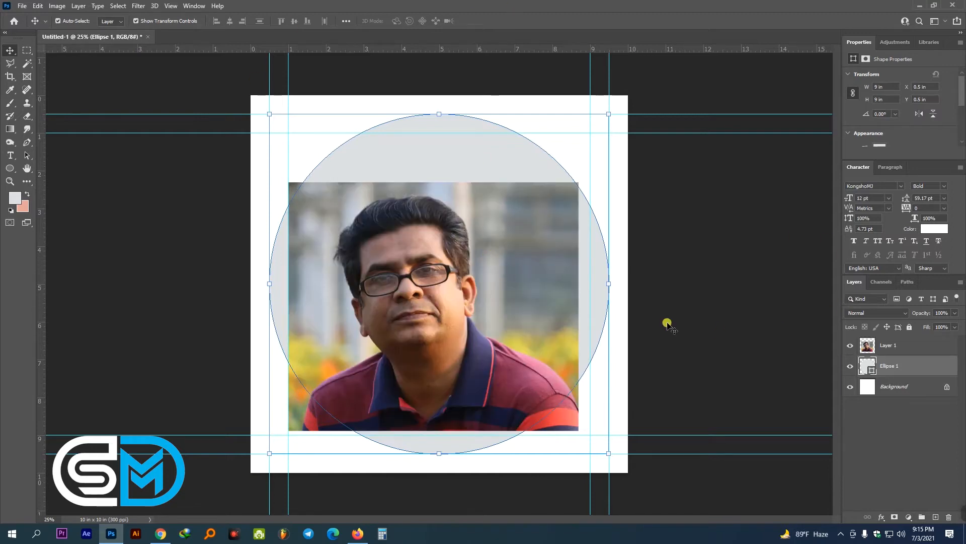
{"action": "left_click", "coordinate": [878, 352]}
{"action": "left_click_drag", "start_coordinate": [458, 274], "coordinate": [464, 251]}
{"action": "left_click_drag", "start_coordinate": [439, 407], "coordinate": [440, 462]}
{"action": "left_click_drag", "start_coordinate": [442, 156], "coordinate": [441, 113]}
{"action": "key", "text": "Return"}
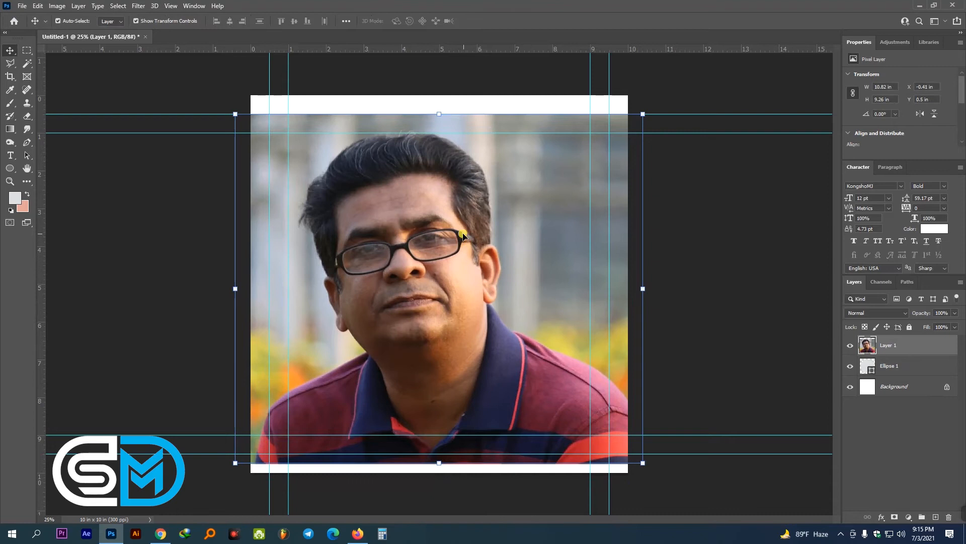
- Clip the portrait layer to the circle below it and reposition the portrait to about X 0.21 in, Y 0.62 in
{"action": "left_click", "coordinate": [892, 365], "text": "ctrl"}
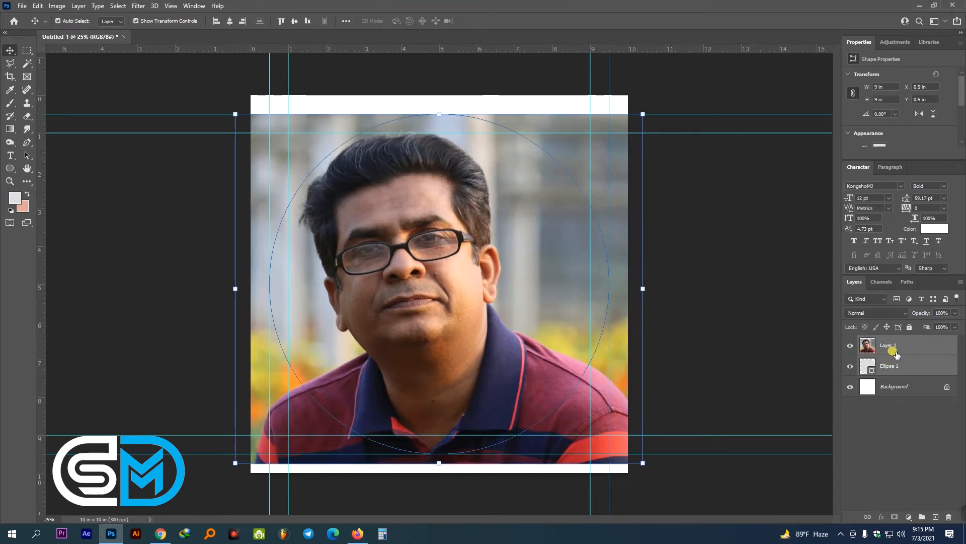
{"action": "left_click", "coordinate": [911, 440]}
{"action": "left_click", "coordinate": [884, 345]}
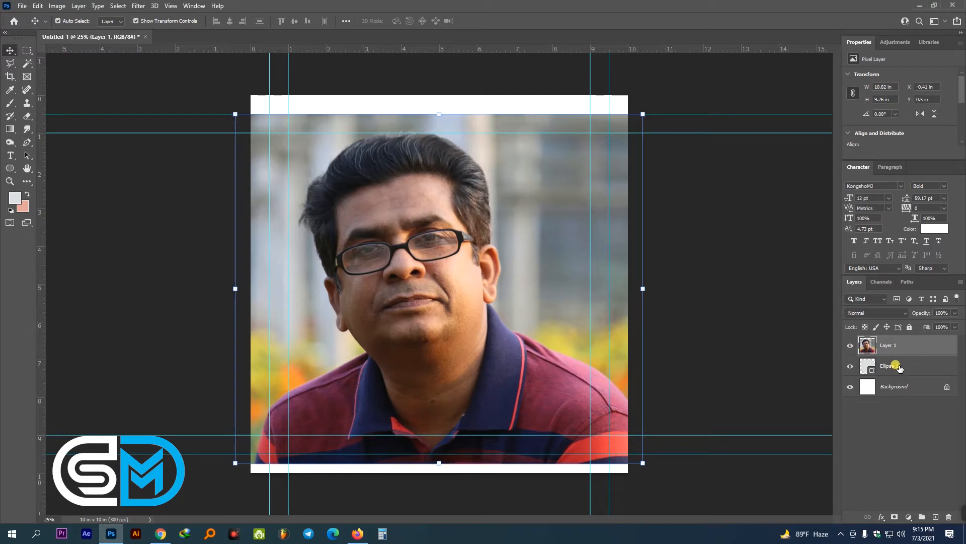
{"action": "left_click", "coordinate": [898, 366], "text": "ctrl"}
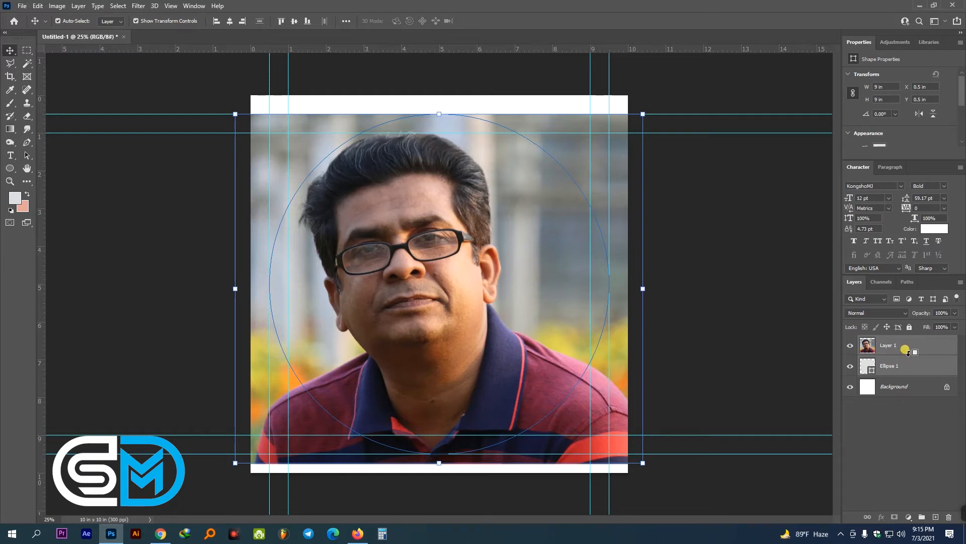
{"action": "left_click", "coordinate": [907, 351], "text": "alt"}
{"action": "left_click_drag", "start_coordinate": [435, 250], "coordinate": [493, 276]}
{"action": "left_click", "coordinate": [898, 350]}
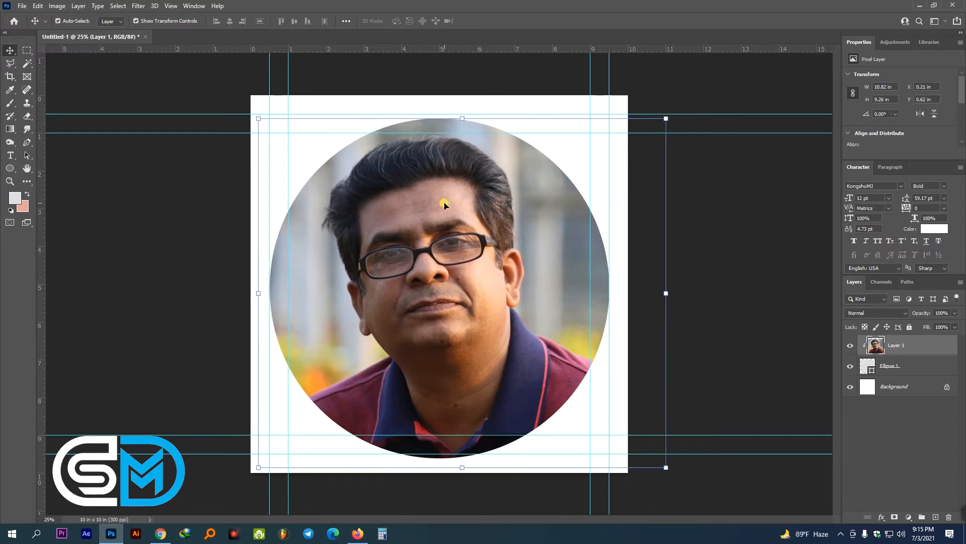
- Apply Camera Raw Filter basic adjustments to the portrait: Exposure +0.45, Contrast -50 and Highlights about +2
{"action": "left_click", "coordinate": [139, 6]}
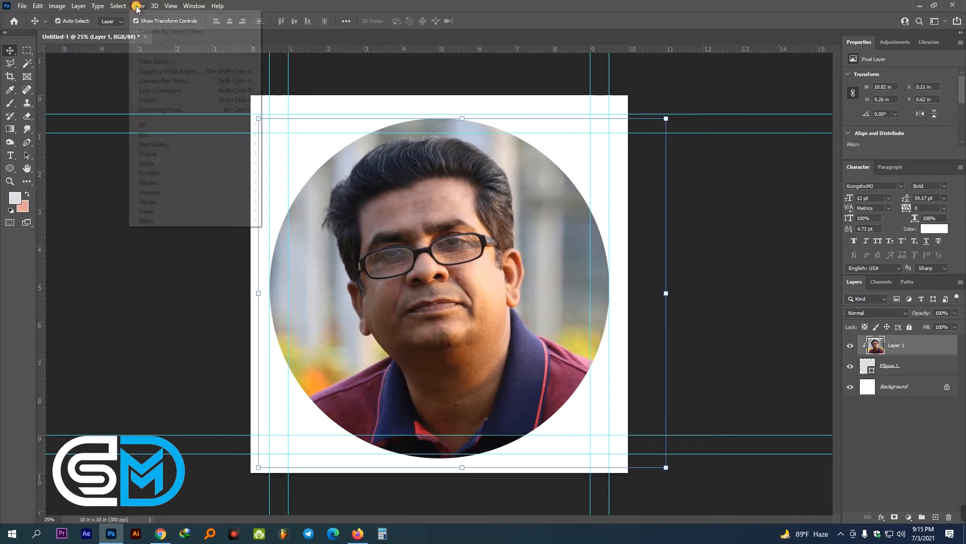
{"action": "left_click", "coordinate": [171, 82]}
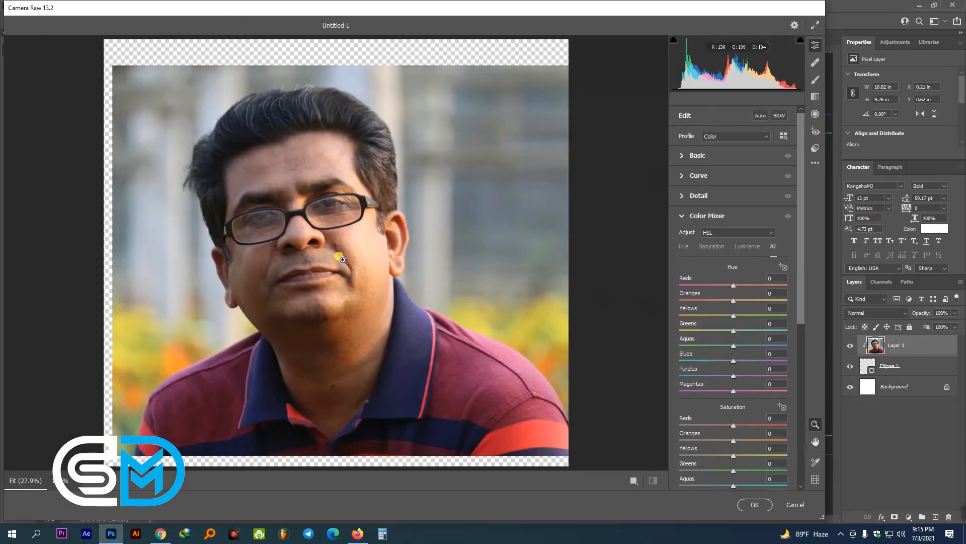
{"action": "left_click", "coordinate": [686, 158]}
{"action": "left_click", "coordinate": [738, 235]}
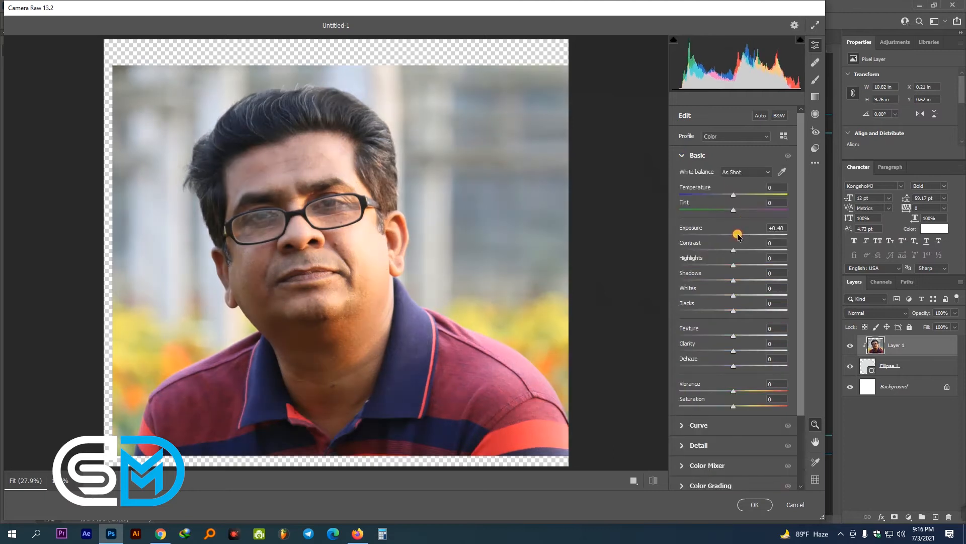
{"action": "mouse_move", "coordinate": [735, 250]}
{"action": "left_mouse_down"}
{"action": "mouse_move", "coordinate": [706, 250]}
{"action": "mouse_move", "coordinate": [753, 262]}
{"action": "mouse_move", "coordinate": [715, 263]}
{"action": "mouse_move", "coordinate": [735, 262]}
{"action": "left_mouse_up"}
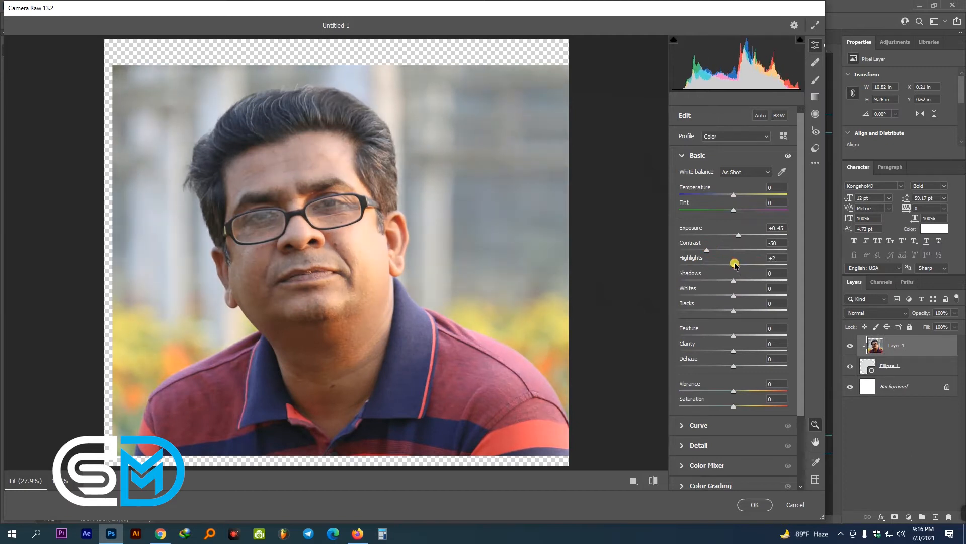
{"action": "scroll", "coordinate": [733, 297], "scroll_direction": "down", "scroll_amount": 1}
{"action": "left_click_drag", "start_coordinate": [735, 359], "coordinate": [737, 358]}
- In the Color Mixer, raise the Reds saturation to +29 and the Reds luminance to about +37
{"action": "scroll", "coordinate": [734, 358], "scroll_direction": "down", "scroll_amount": 1}
{"action": "left_click", "coordinate": [683, 379]}
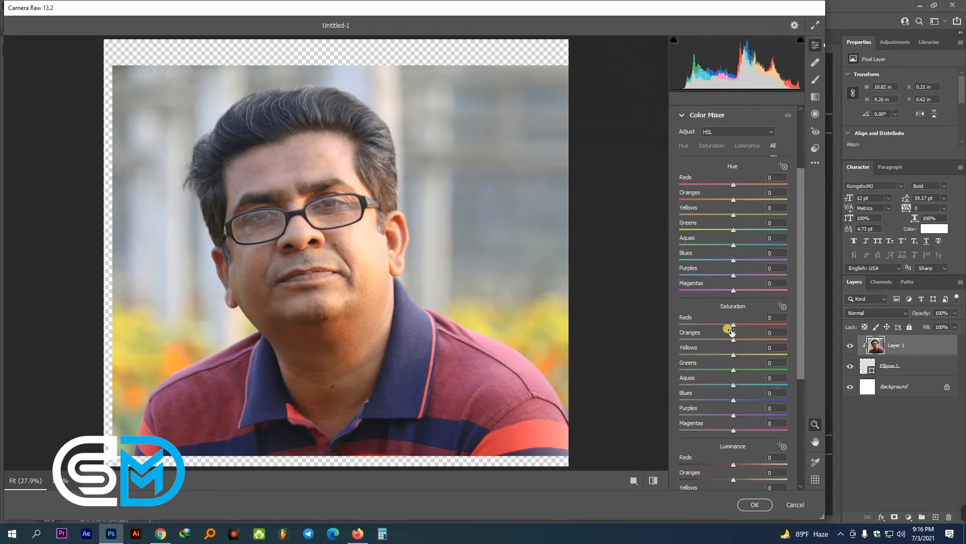
{"action": "mouse_move", "coordinate": [737, 326]}
{"action": "left_mouse_down"}
{"action": "mouse_move", "coordinate": [762, 318]}
{"action": "mouse_move", "coordinate": [749, 318]}
{"action": "left_mouse_up"}
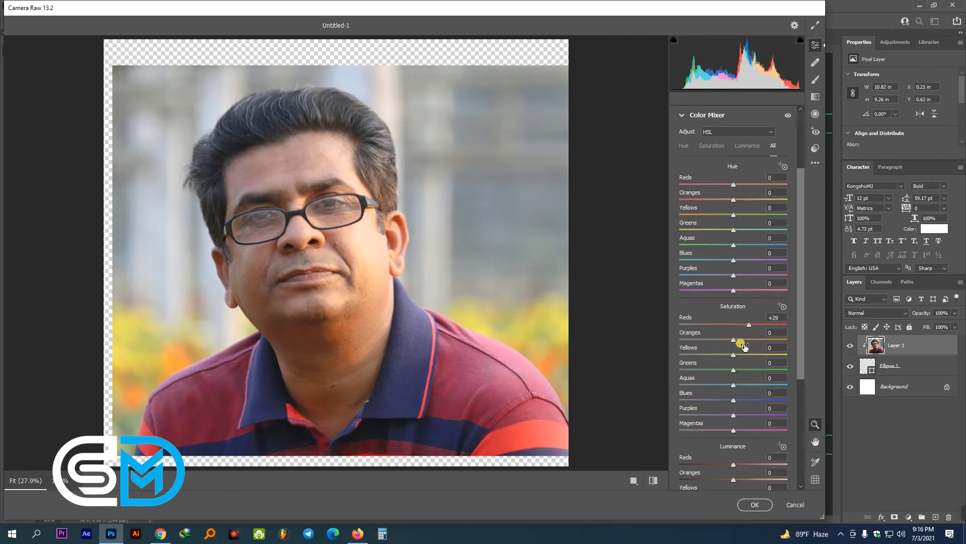
{"action": "scroll", "coordinate": [738, 372], "scroll_direction": "down", "scroll_amount": 2}
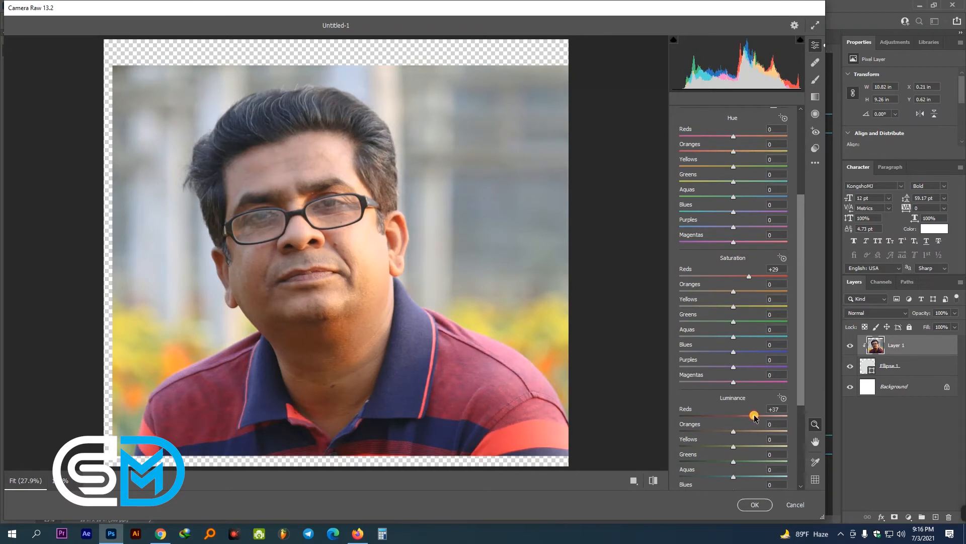
{"action": "scroll", "coordinate": [742, 337], "scroll_direction": "up", "scroll_amount": 3}
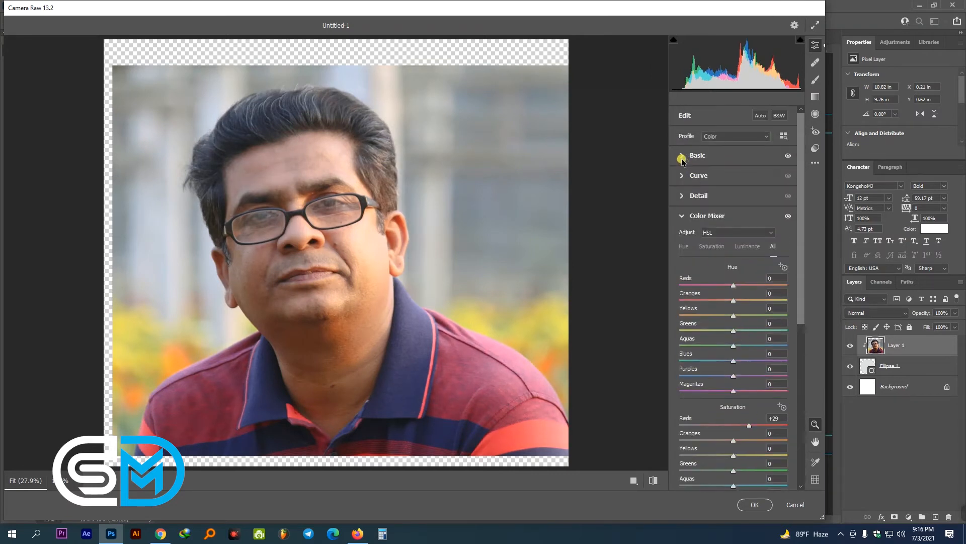
- Lower the Basic Blacks adjustment to -42 and apply the Camera Raw Filter to the portrait
{"action": "left_click", "coordinate": [682, 157]}
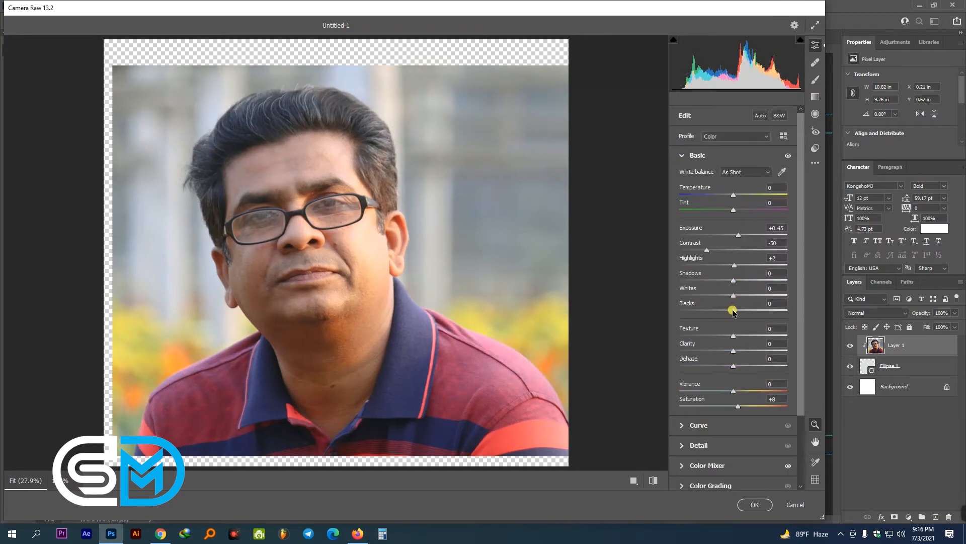
{"action": "left_click_drag", "start_coordinate": [734, 312], "coordinate": [711, 311]}
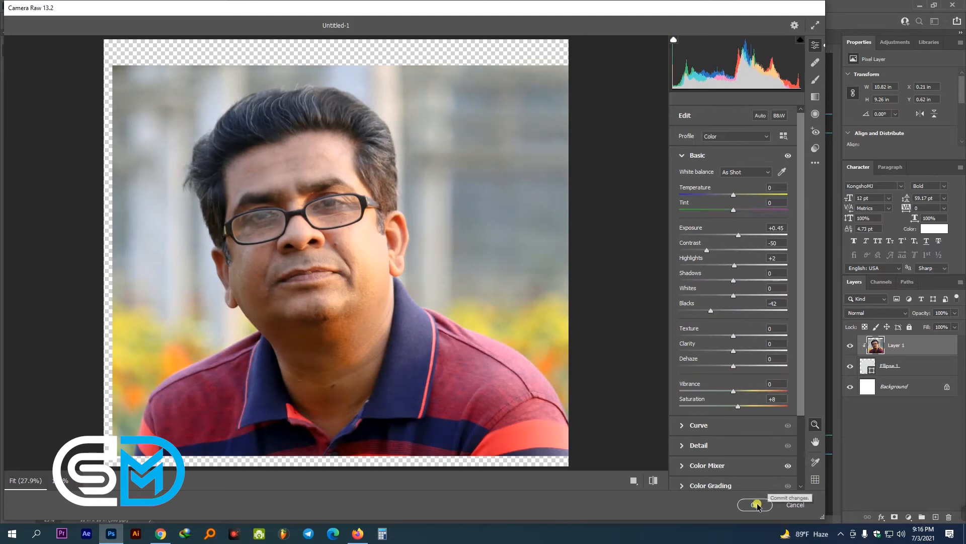
{"action": "left_click", "coordinate": [756, 505]}
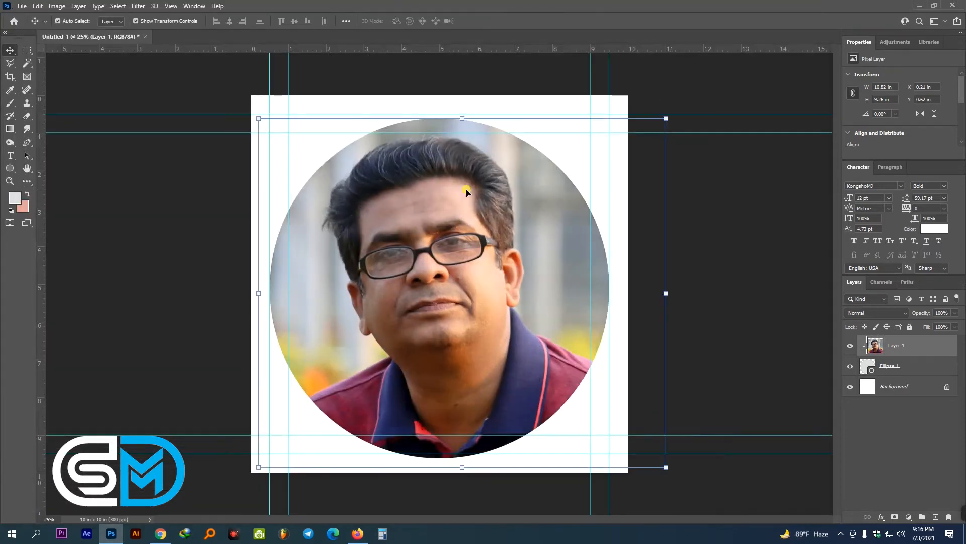
- Add a 21 px black stroke positioned Inside to the Ellipse 1 circle layer
{"action": "left_click", "coordinate": [912, 366]}
{"action": "left_click", "coordinate": [881, 518]}
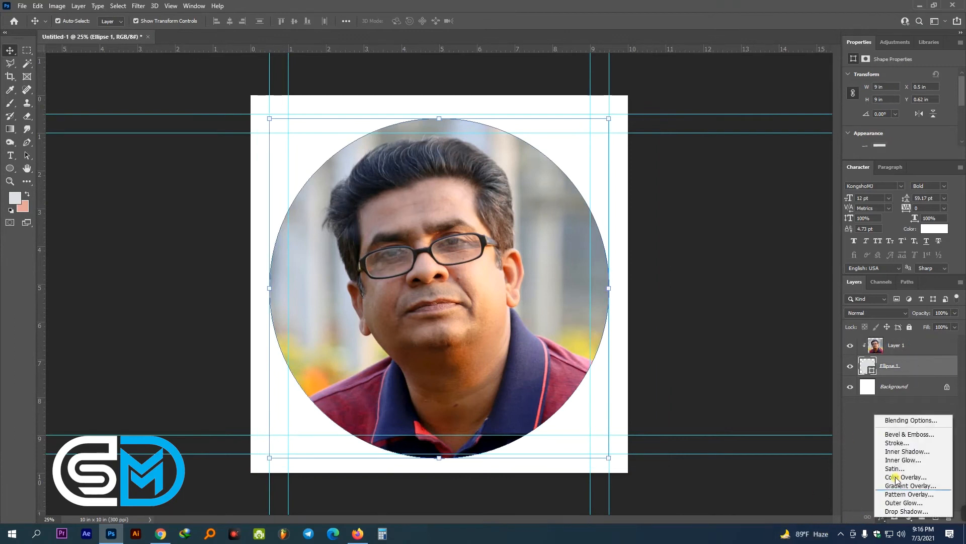
{"action": "left_click", "coordinate": [904, 443]}
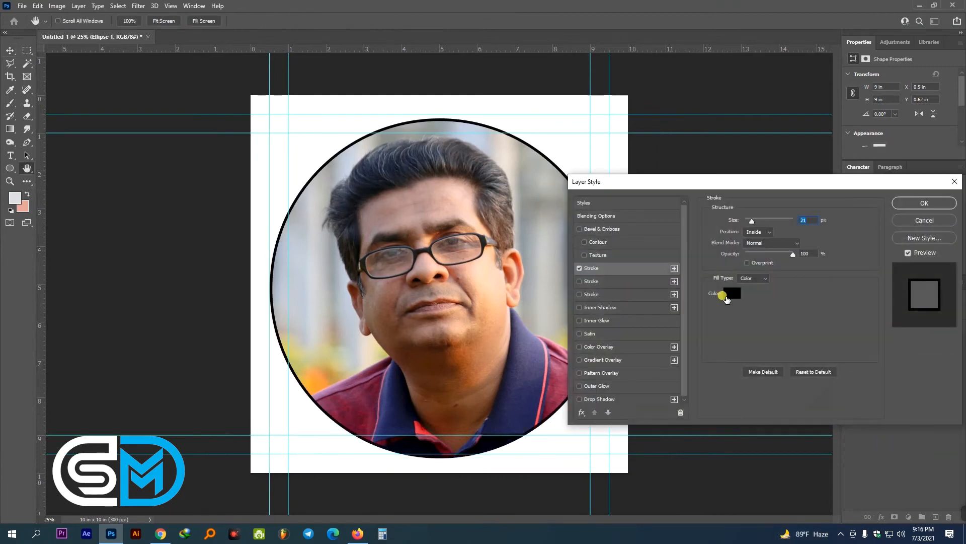
{"action": "left_click", "coordinate": [729, 294]}
{"action": "key", "text": "Return"}
- Give the circle a second stroke positioned Outside in red ff0000, reduced to a size thinner than 75 px
{"action": "left_click", "coordinate": [604, 282]}
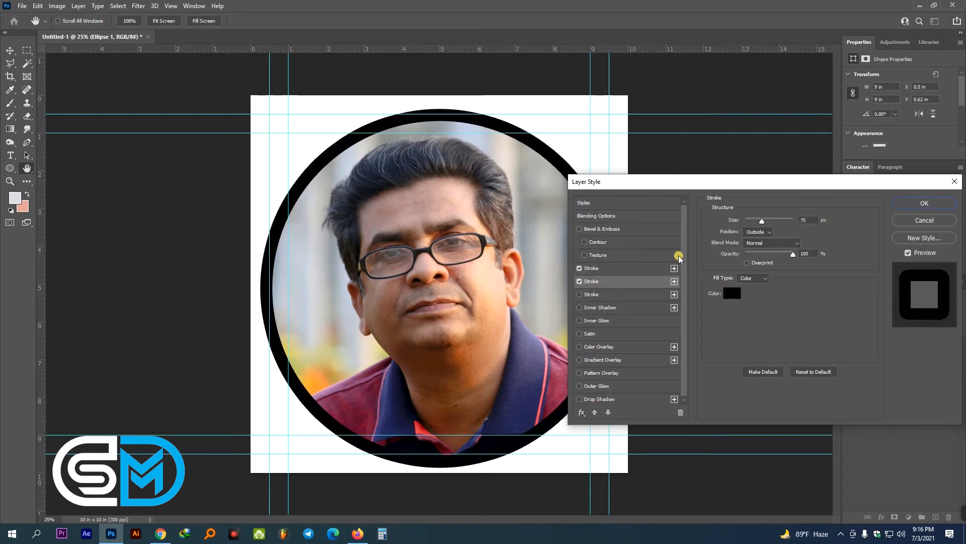
{"action": "left_click", "coordinate": [733, 295]}
{"action": "left_click_drag", "start_coordinate": [726, 358], "coordinate": [924, 291]}
{"action": "left_click", "coordinate": [925, 321]}
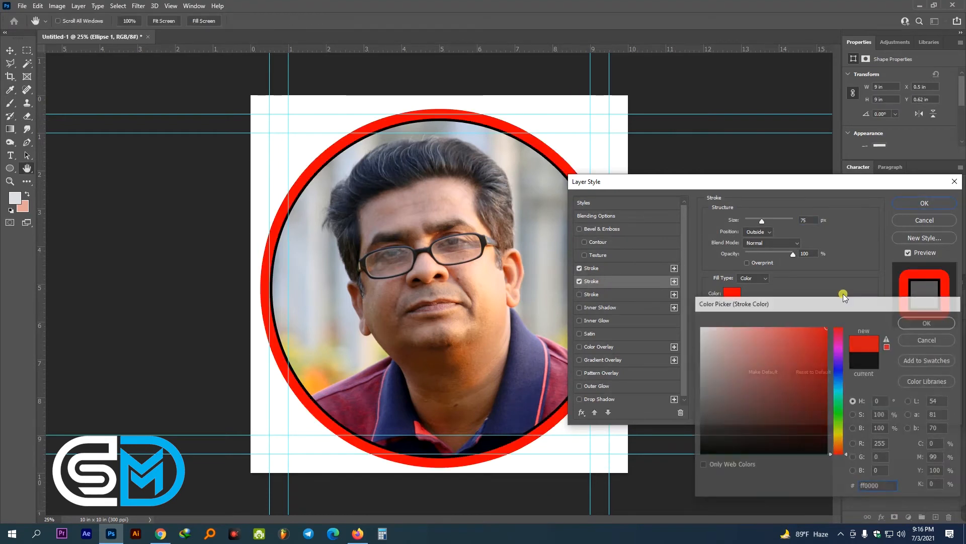
{"action": "left_click_drag", "start_coordinate": [763, 222], "coordinate": [758, 221]}
{"action": "key", "text": "Return"}
{"action": "key", "text": "v"}
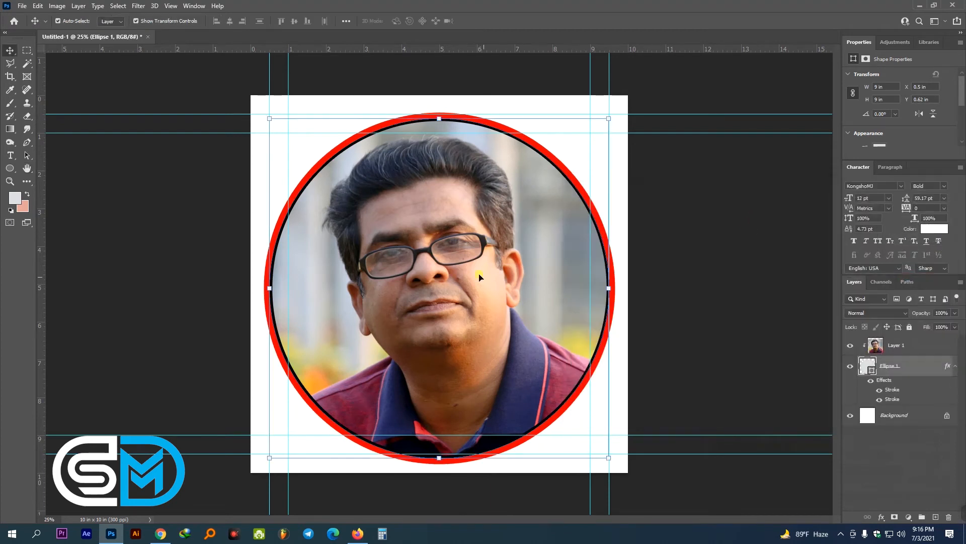
- Draw a light grey rectangle about 12.21 × 1.41 in across the circle's lower part and move it to about X -1.11 in, Y 8.43 in
{"action": "left_click", "coordinate": [465, 262]}
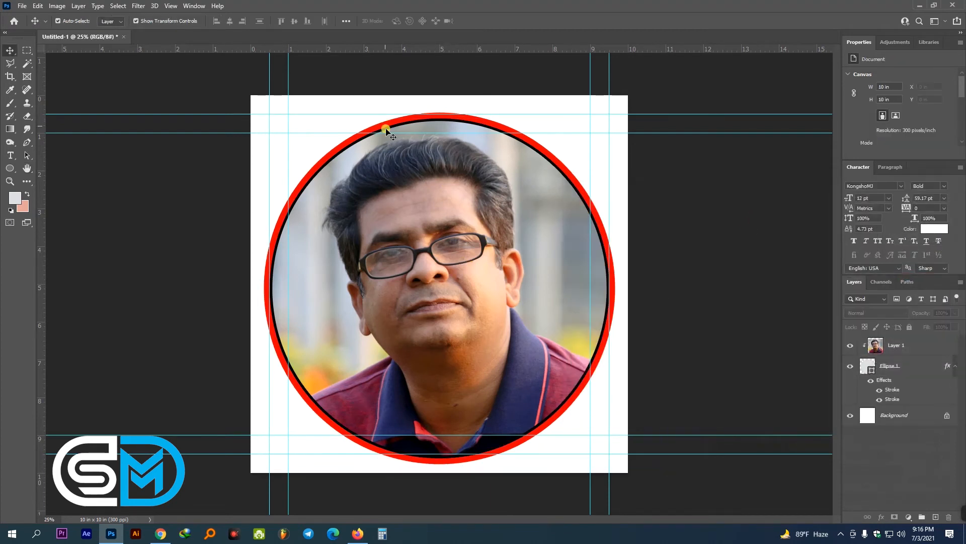
{"action": "mouse_move", "coordinate": [405, 184]}
{"action": "left_mouse_down"}
{"action": "mouse_move", "coordinate": [442, 207]}
{"action": "mouse_move", "coordinate": [437, 225]}
{"action": "mouse_move", "coordinate": [406, 182]}
{"action": "left_mouse_up"}
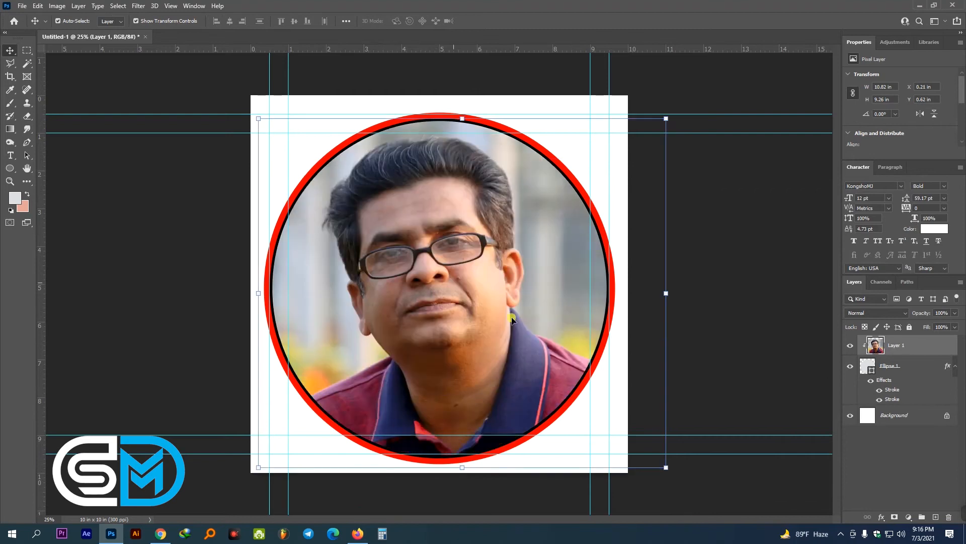
{"action": "left_click", "coordinate": [6, 173]}
{"action": "left_click", "coordinate": [50, 168]}
{"action": "left_click_drag", "start_coordinate": [216, 401], "coordinate": [676, 453]}
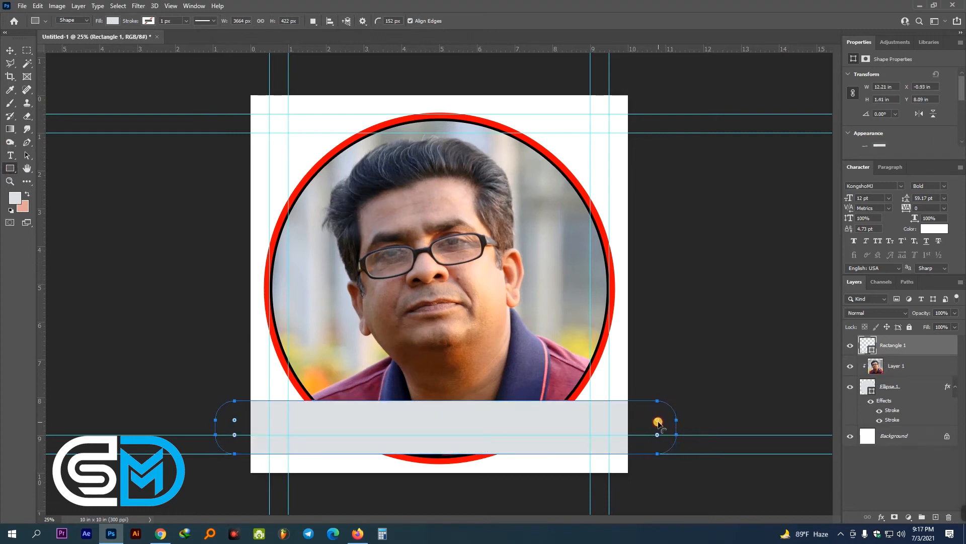
{"action": "left_click", "coordinate": [10, 50]}
{"action": "left_click_drag", "start_coordinate": [460, 425], "coordinate": [464, 431]}
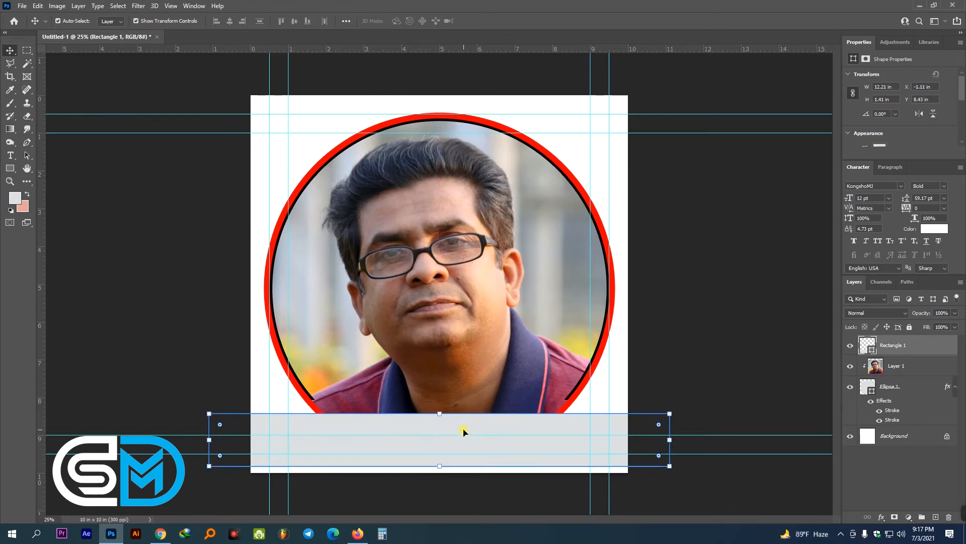
{"action": "left_click", "coordinate": [459, 307]}
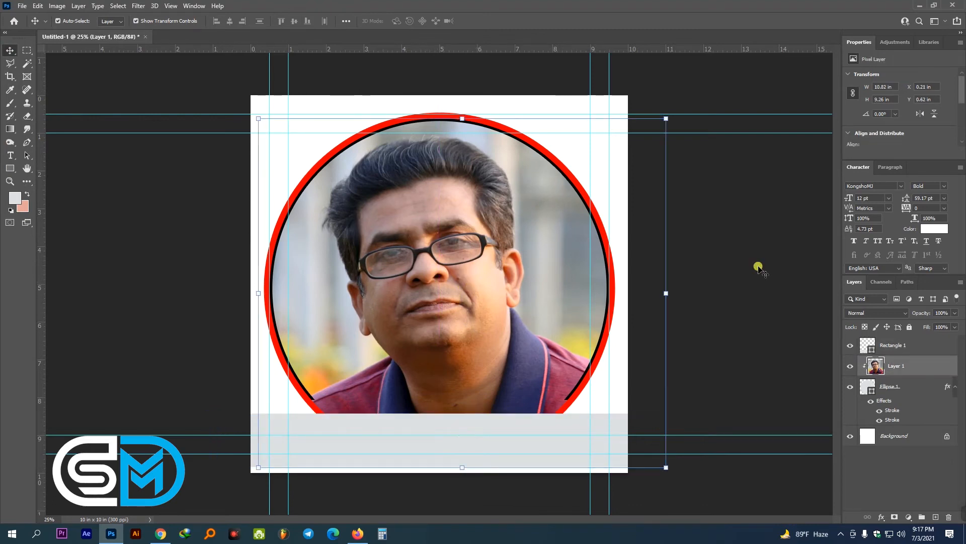
{"action": "left_click", "coordinate": [873, 348], "text": "shift"}
{"action": "left_click_drag", "start_coordinate": [477, 237], "coordinate": [473, 237]}
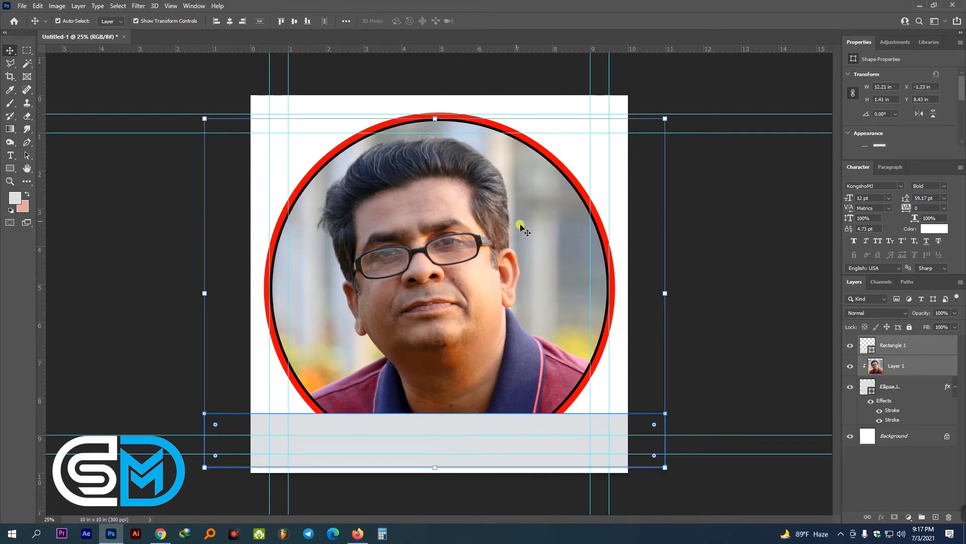
- Scale the portrait and circle down together, the circle to about 8.59 in at X 0.7, Y 0.82 in, and nudge the rectangle to Y 8.4 in
{"action": "left_click", "coordinate": [907, 385]}
{"action": "left_click", "coordinate": [902, 367], "text": "ctrl"}
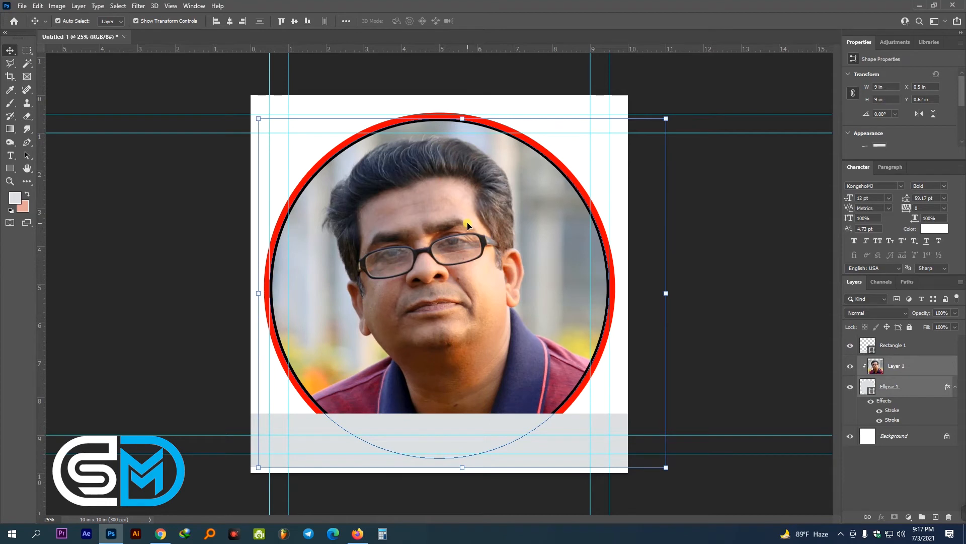
{"action": "left_click_drag", "start_coordinate": [462, 464], "coordinate": [461, 458]}
{"action": "left_click_drag", "start_coordinate": [463, 120], "coordinate": [463, 129]}
{"action": "key", "text": "Return"}
{"action": "key", "text": "Up"}
{"action": "key", "text": "Left"}
{"action": "key", "text": "Left"}
{"action": "key", "text": "Left"}
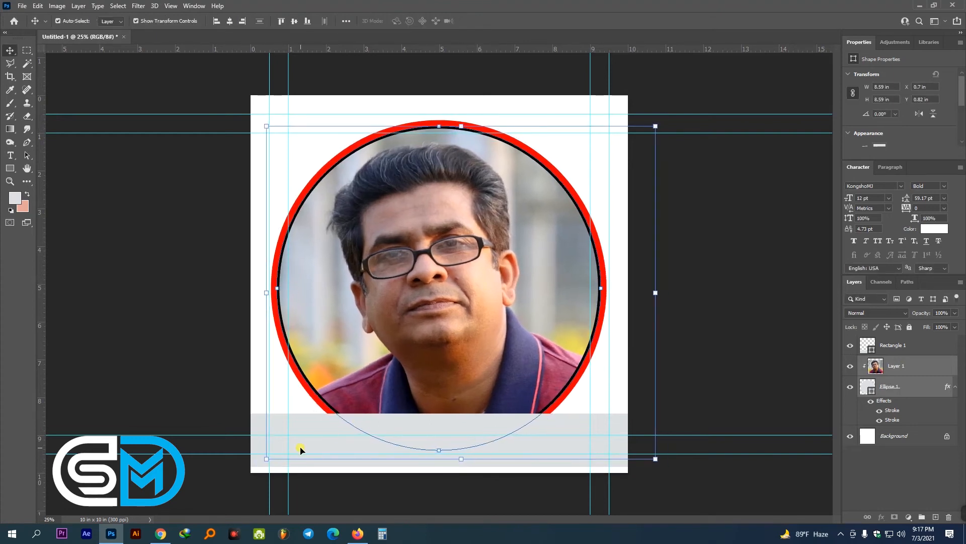
{"action": "left_click", "coordinate": [300, 449]}
{"action": "key", "text": "shift+Up"}
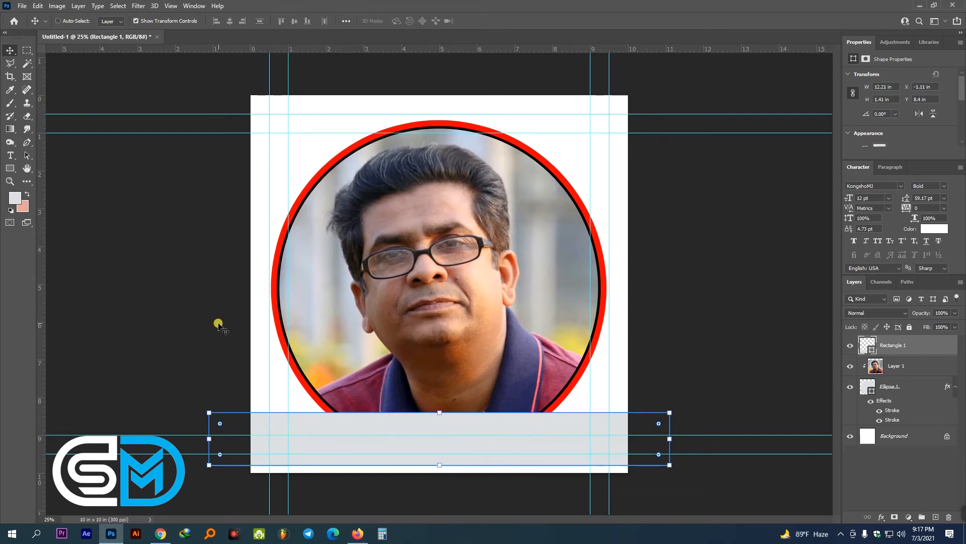
{"action": "key", "text": "ctrl+o"}
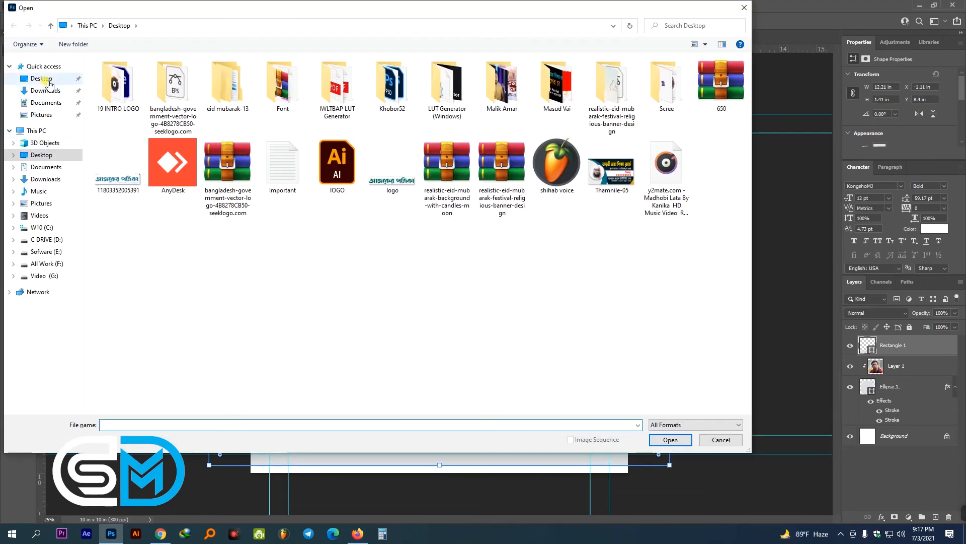
{"action": "left_click", "coordinate": [41, 79]}
{"action": "double_click", "coordinate": [392, 166]}
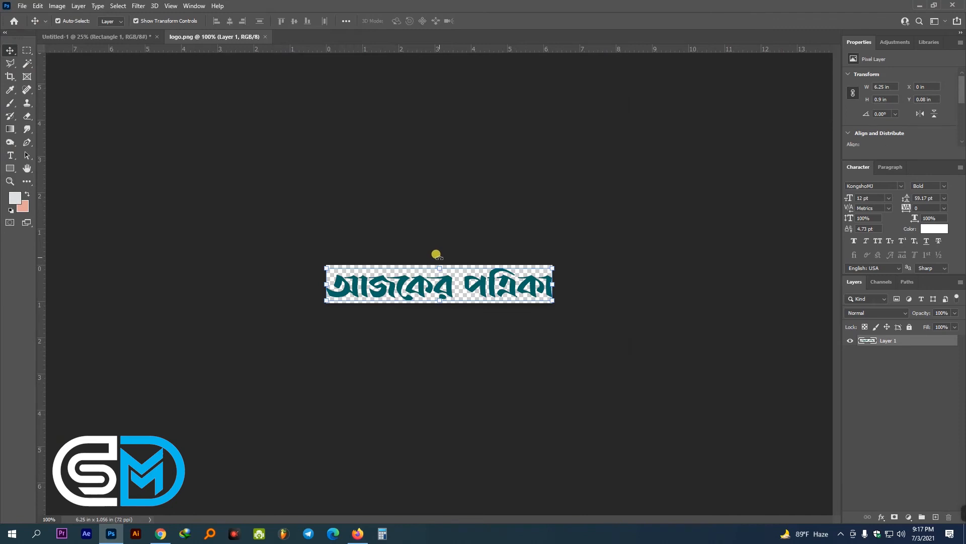
{"action": "key", "text": "ctrl+w"}
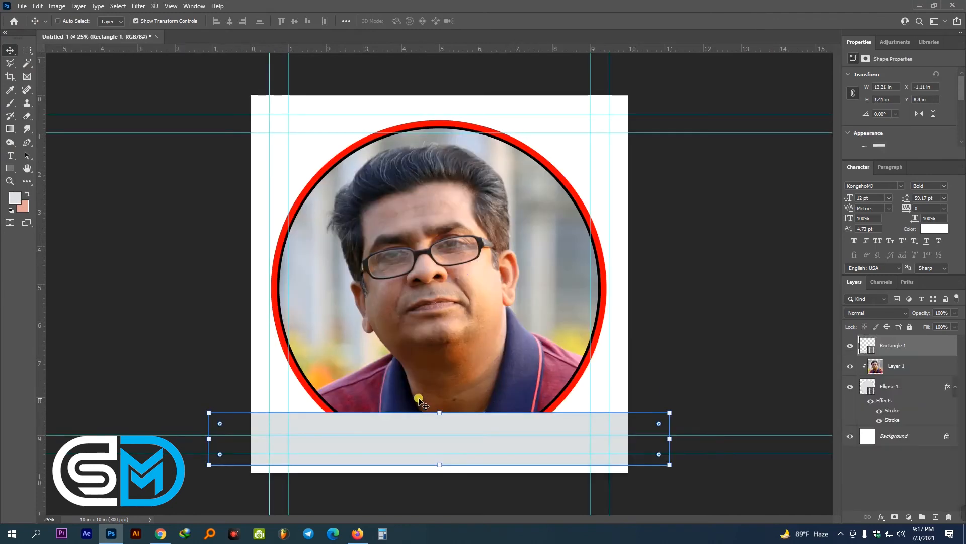
- Open 11803352005391.jpg from the Desktop and select all the large blue title letters with the Magic Wand
{"action": "key", "text": "ctrl+o"}
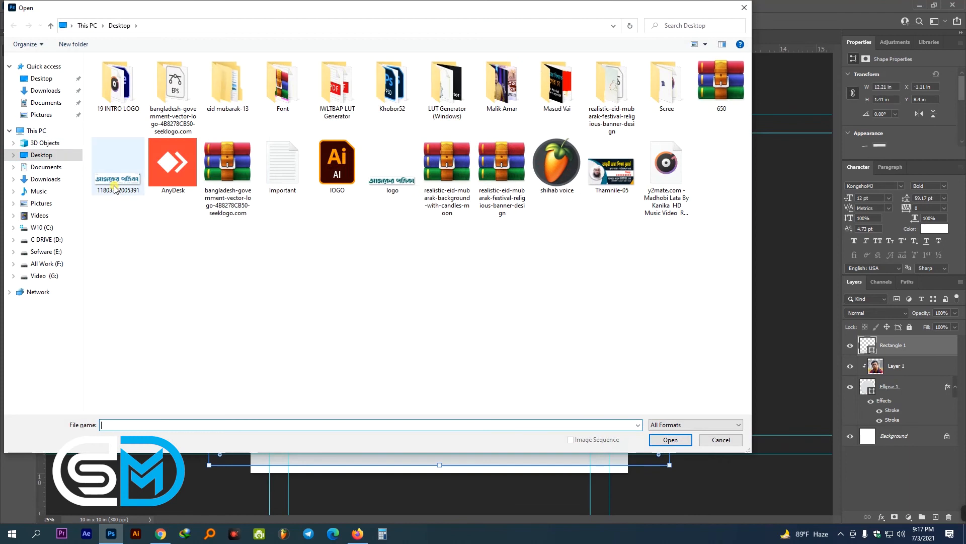
{"action": "double_click", "coordinate": [130, 188]}
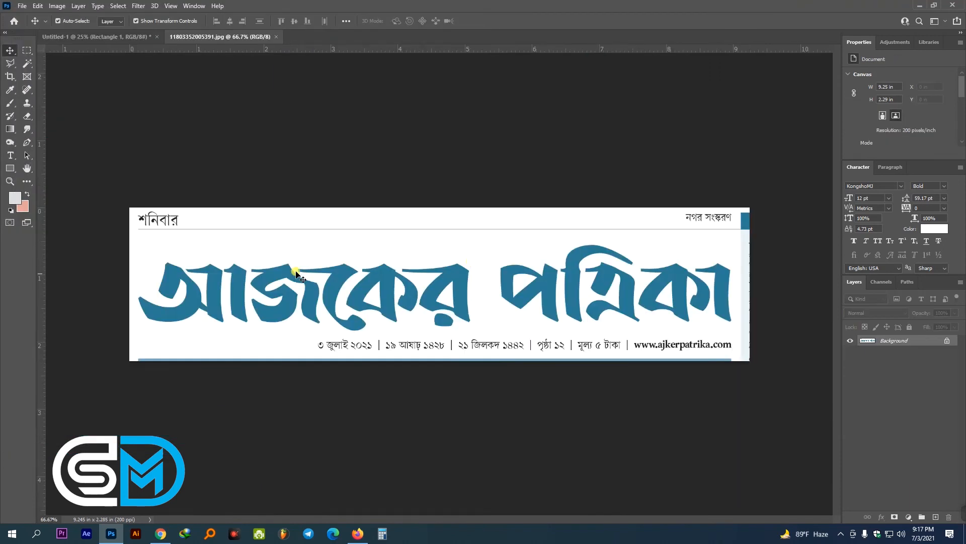
{"action": "key", "text": "w"}
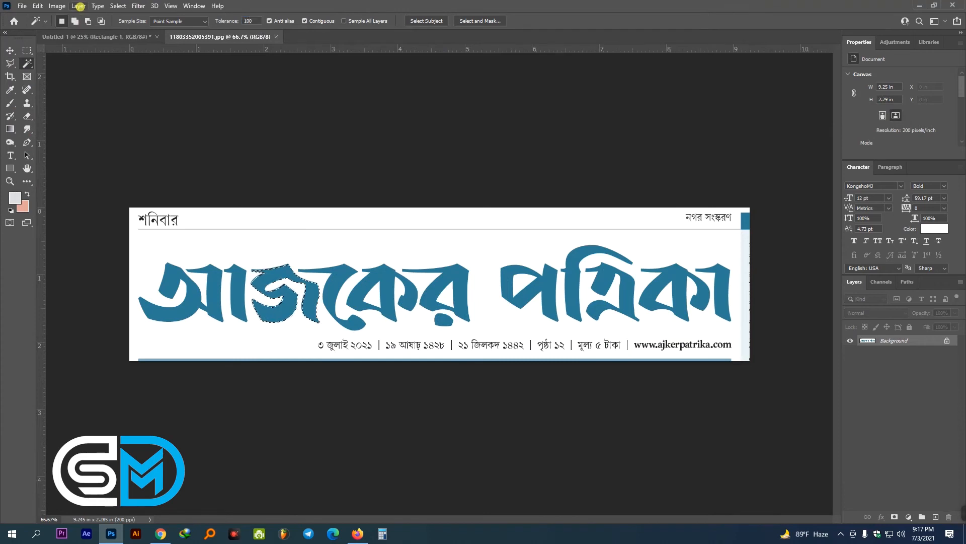
{"action": "left_click", "coordinate": [198, 271], "text": "shift"}
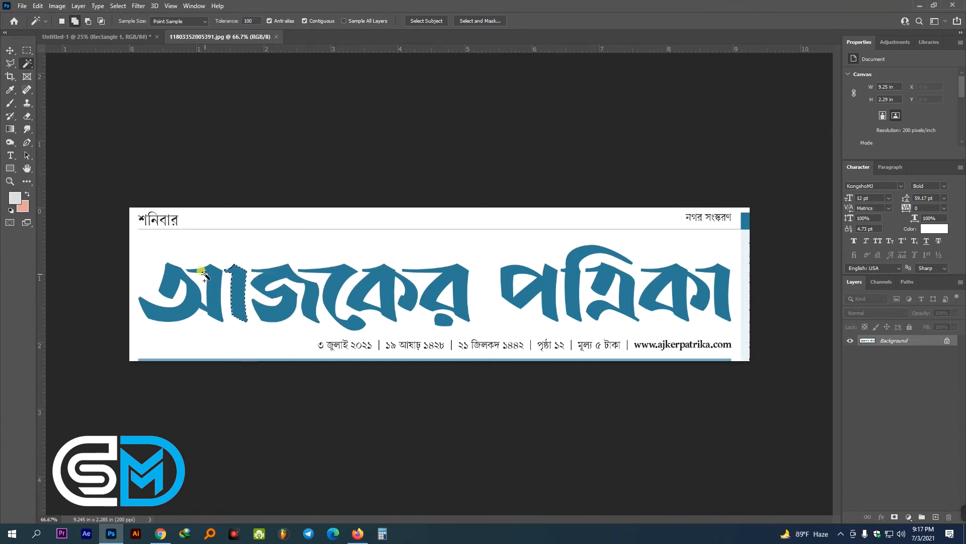
{"action": "left_click", "coordinate": [274, 278], "text": "shift"}
{"action": "left_click", "coordinate": [379, 267], "text": "shift"}
{"action": "left_click", "coordinate": [440, 269], "text": "shift"}
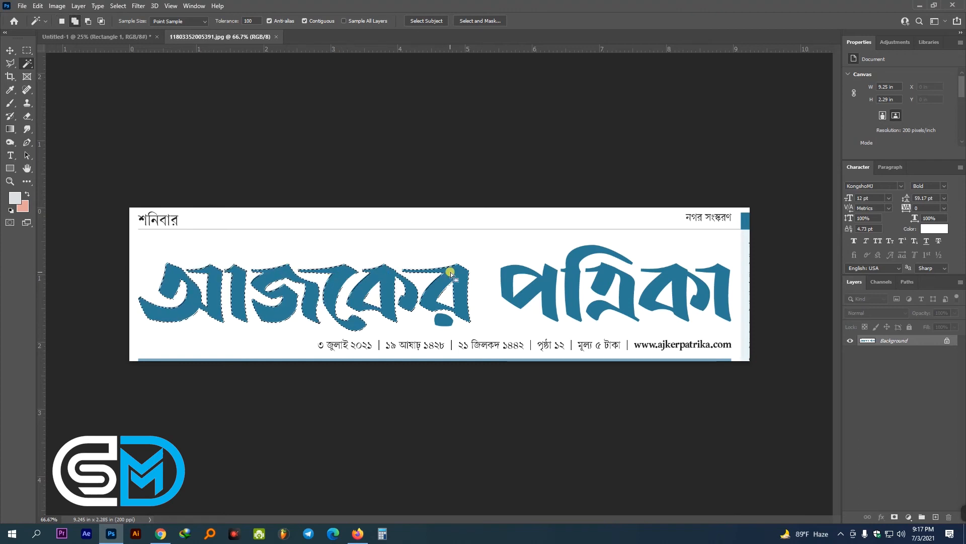
{"action": "left_click", "coordinate": [509, 273], "text": "shift"}
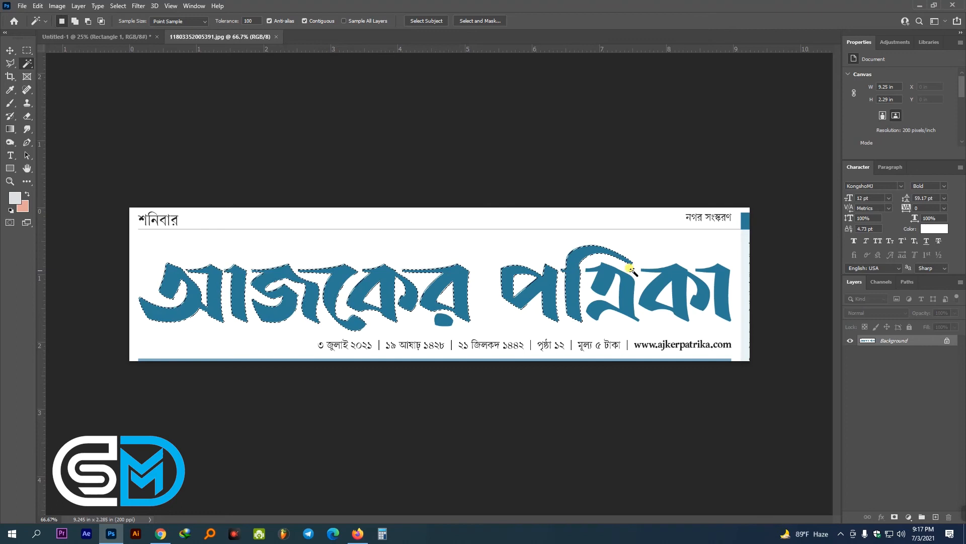
{"action": "left_click", "coordinate": [611, 271], "text": "shift"}
{"action": "left_click", "coordinate": [682, 268], "text": "shift"}
{"action": "left_click", "coordinate": [717, 274], "text": "shift"}
{"action": "key", "text": "BackSpace"}
{"action": "key", "text": "ctrl+d"}
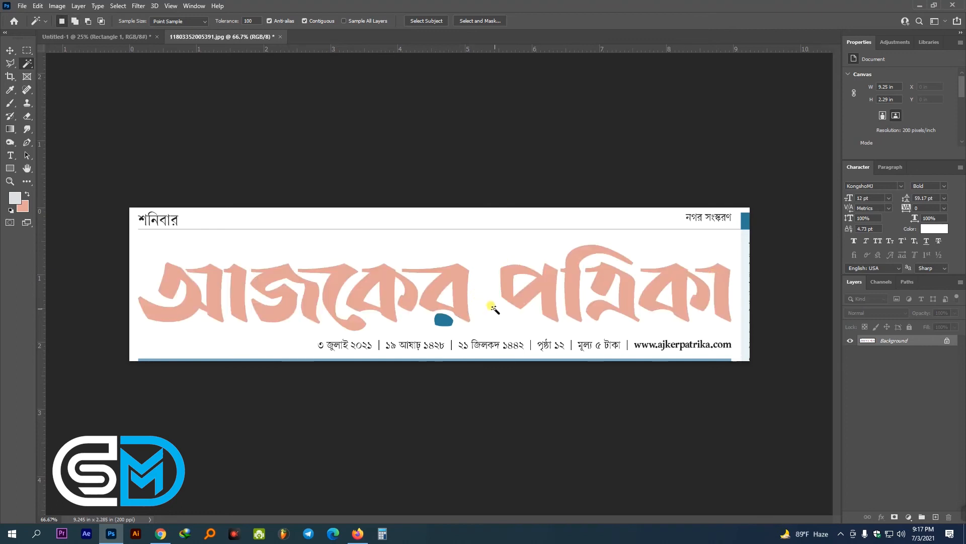
{"action": "key", "text": "ctrl+z"}
{"action": "key", "text": "ctrl+z"}
- Add the dot beneath the first word's last letter to the selection and cut the complete blue lettering
{"action": "left_click", "coordinate": [442, 320], "text": "shift"}
{"action": "key", "text": "ctrl+BackSpace"}
{"action": "key", "text": "ctrl+d"}
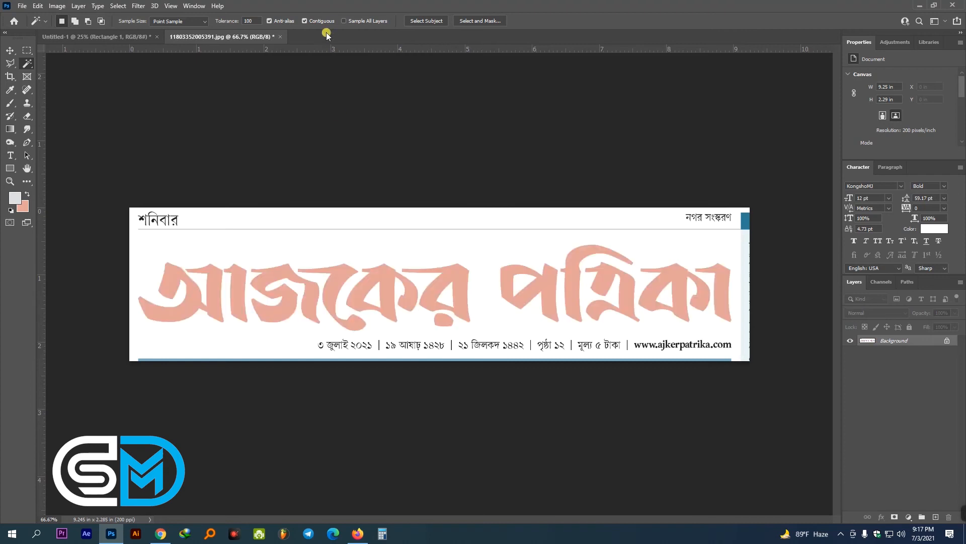
- Paste the lettering into Untitled-1 and enlarge it to about 8.58 × 1.25 in over the grey bar at X 0.42, Y 8.42 in
{"action": "left_click", "coordinate": [95, 36]}
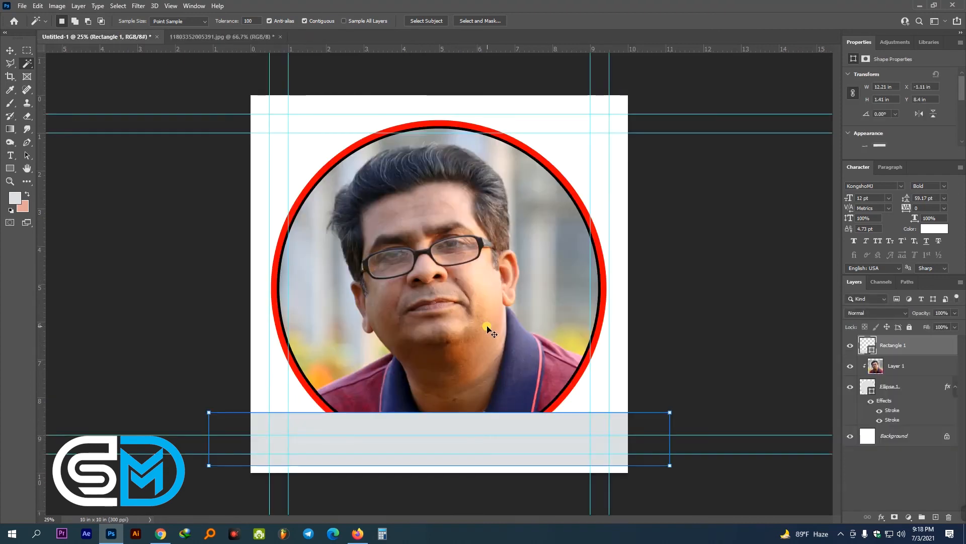
{"action": "key", "text": "ctrl+v"}
{"action": "key", "text": "v"}
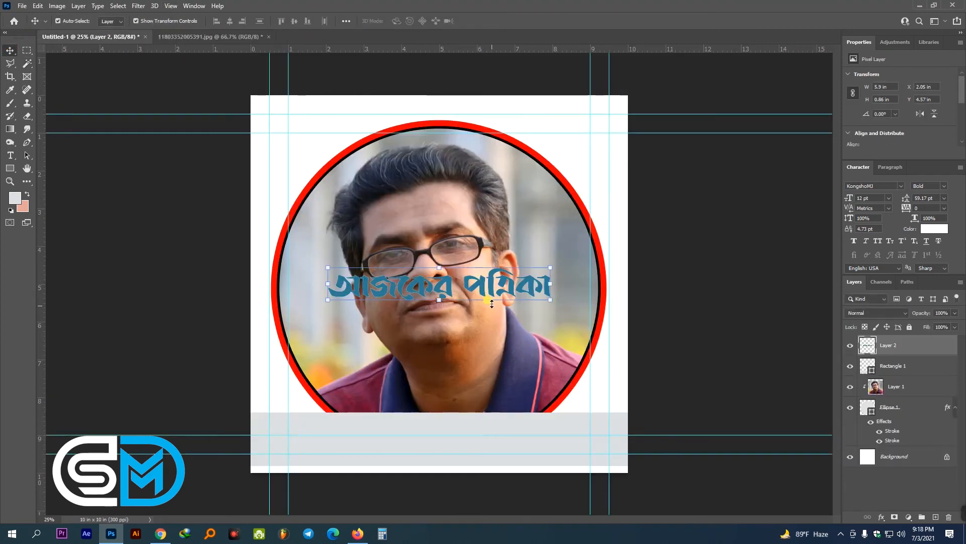
{"action": "left_click_drag", "start_coordinate": [481, 285], "coordinate": [422, 413]}
{"action": "key", "text": "Return"}
{"action": "left_click_drag", "start_coordinate": [472, 443], "coordinate": [478, 442]}
{"action": "left_click", "coordinate": [325, 106]}
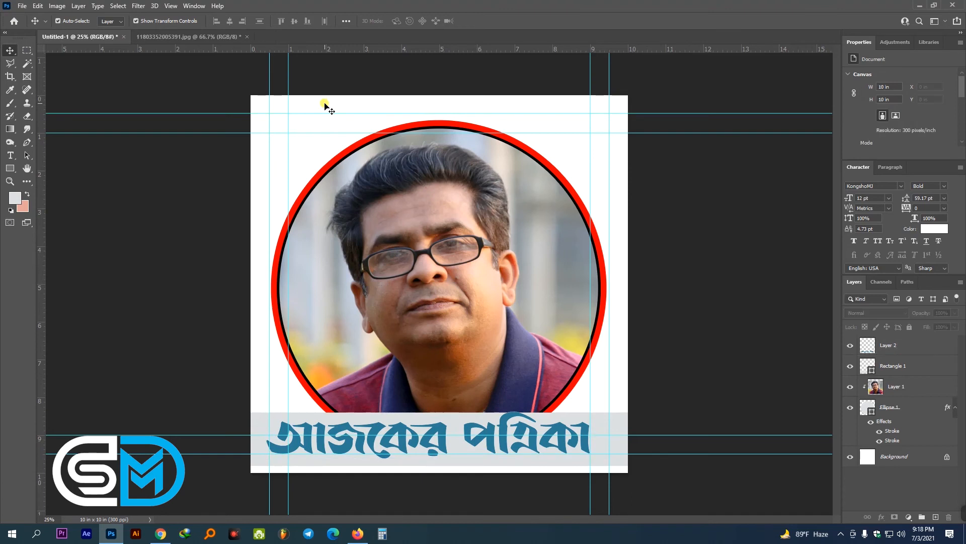
- Convert the Background into a normal layer named Layer 0 and add a vertical guide through the canvas centre at about 5 in
{"action": "double_click", "coordinate": [906, 456]}
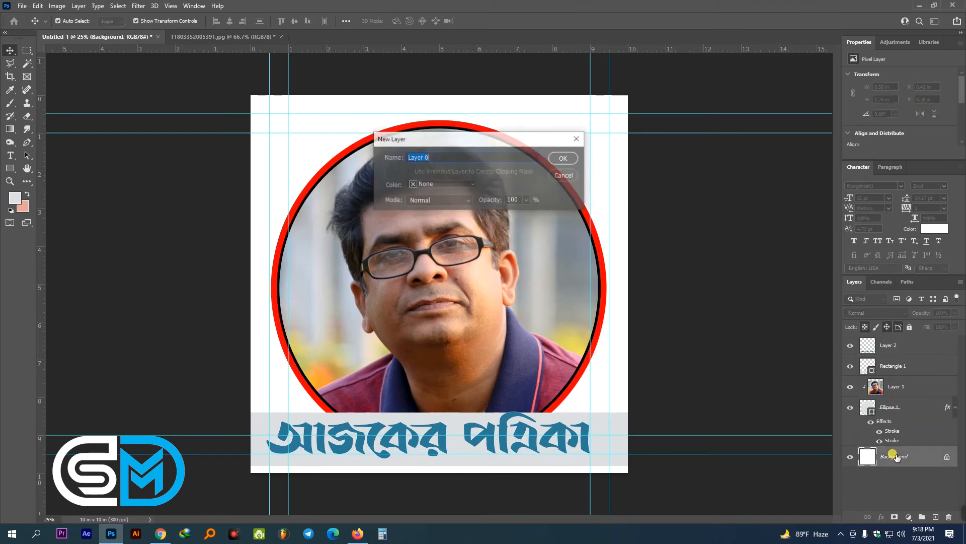
{"action": "key", "text": "Return"}
{"action": "left_click_drag", "start_coordinate": [42, 238], "coordinate": [437, 169]}
- Scale the blue title lettering down to about 7.94 in wide within the grey bar
{"action": "left_click", "coordinate": [526, 424]}
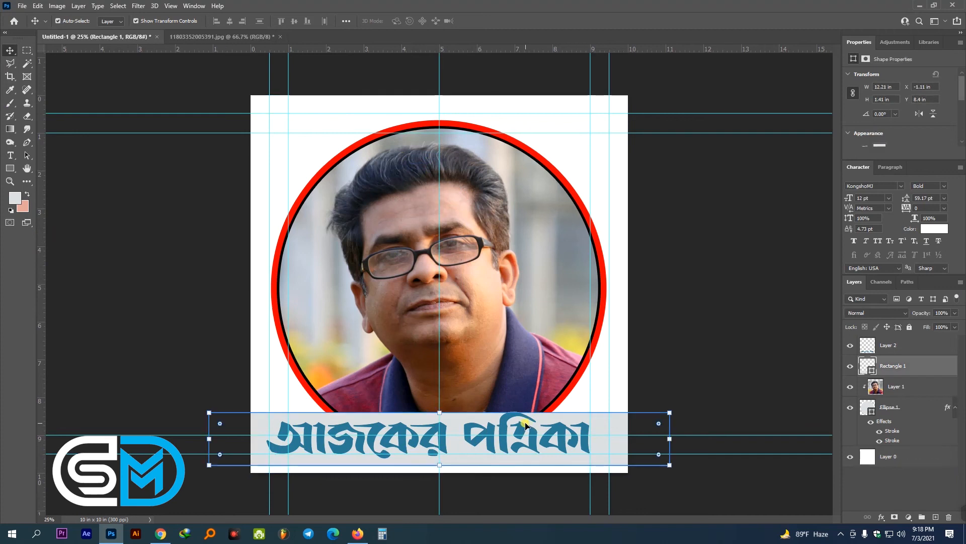
{"action": "left_click", "coordinate": [524, 427]}
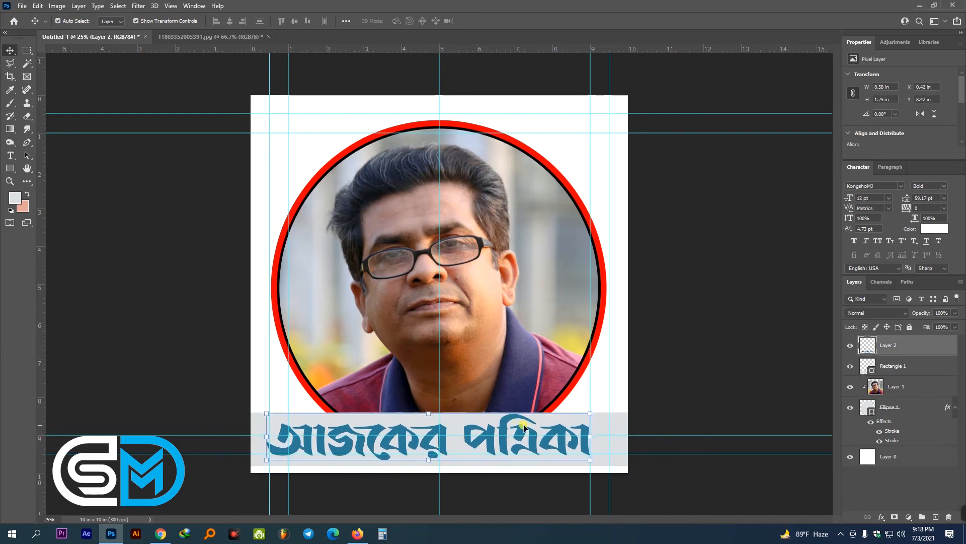
{"action": "left_click_drag", "start_coordinate": [441, 441], "coordinate": [462, 403]}
- Add a black Multiply drop shadow to the title lettering: opacity 100%, angle 90°, distance 13 px, spread 22%, size 10 px
{"action": "left_click", "coordinate": [881, 517]}
{"action": "left_click", "coordinate": [893, 509]}
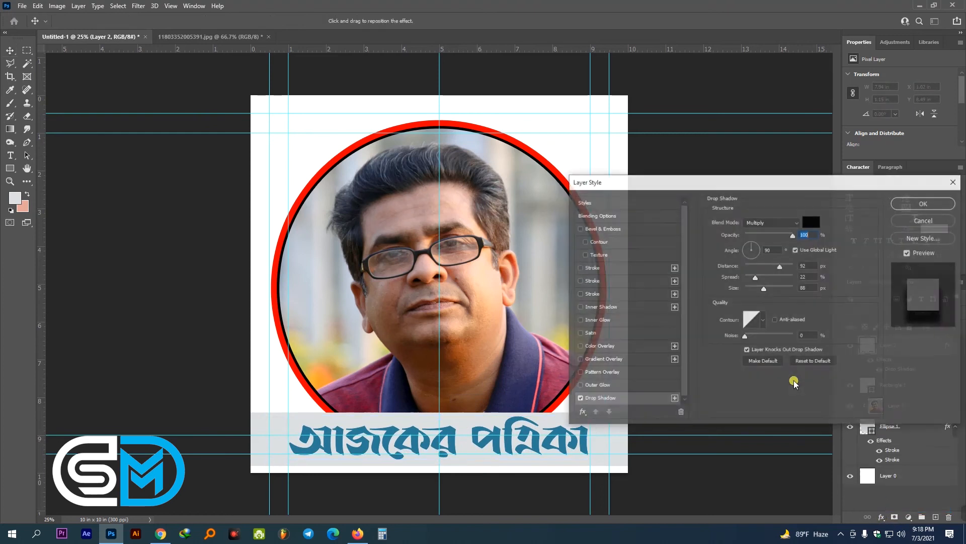
{"action": "left_click_drag", "start_coordinate": [793, 233], "coordinate": [750, 288]}
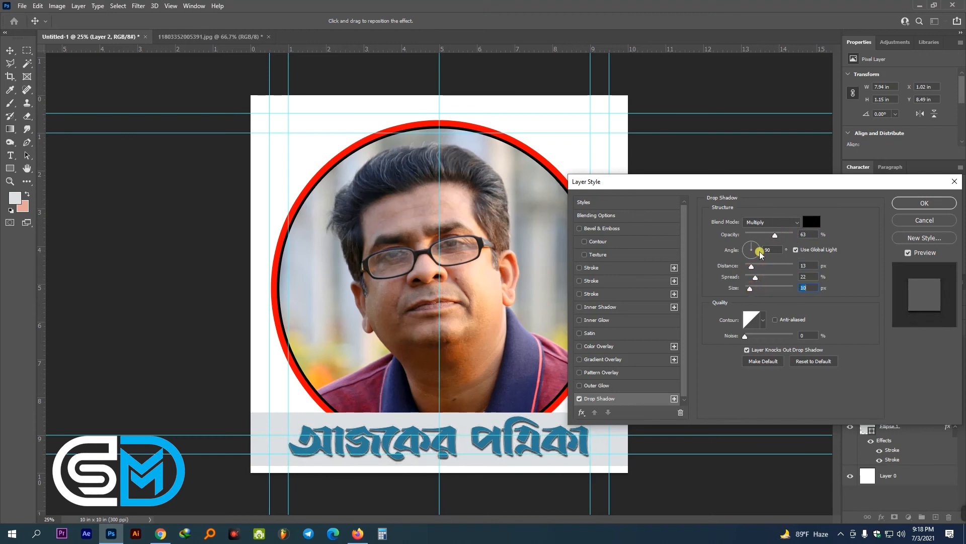
{"action": "left_click_drag", "start_coordinate": [775, 235], "coordinate": [792, 238]}
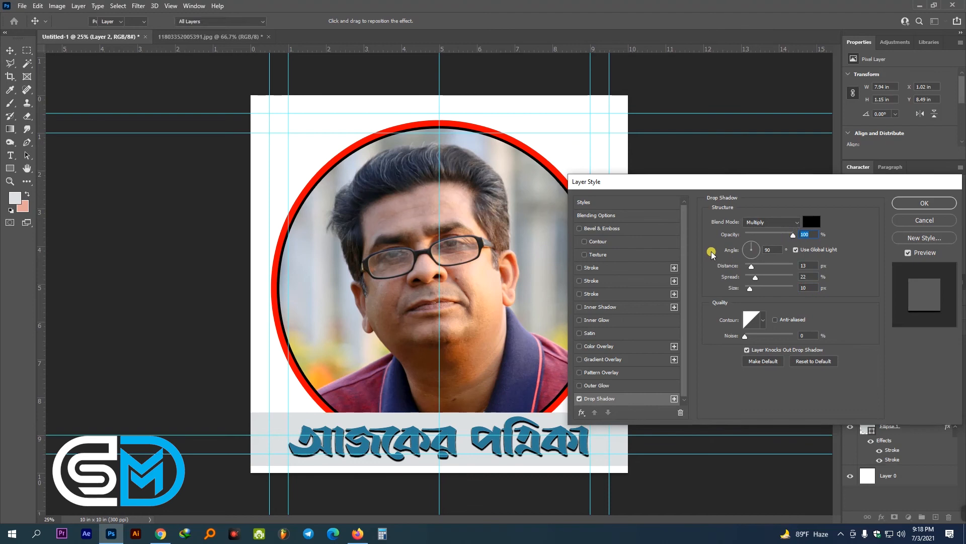
{"action": "key", "text": "Return"}
- Remove all vertical and horizontal guides from the canvas
{"action": "left_click_drag", "start_coordinate": [440, 185], "coordinate": [175, 115]}
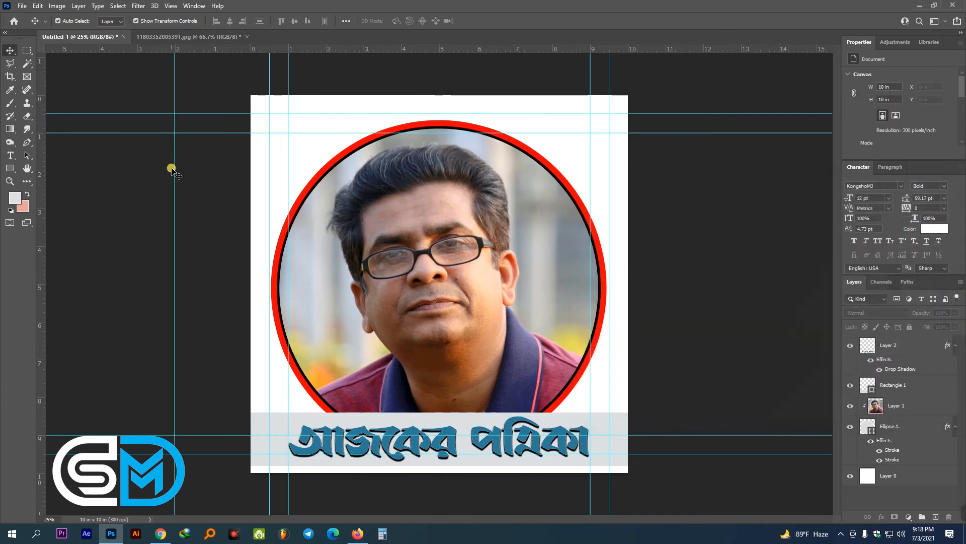
{"action": "left_click_drag", "start_coordinate": [174, 173], "coordinate": [15, 143]}
{"action": "left_click_drag", "start_coordinate": [249, 133], "coordinate": [290, 13]}
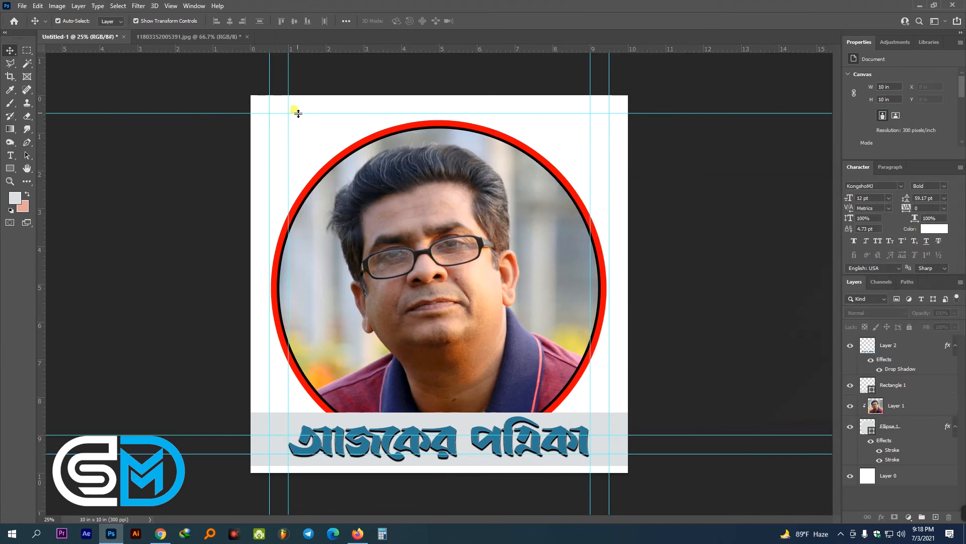
{"action": "left_click_drag", "start_coordinate": [300, 113], "coordinate": [328, 80]}
{"action": "left_click_drag", "start_coordinate": [269, 91], "coordinate": [306, 39]}
{"action": "left_click_drag", "start_coordinate": [590, 141], "coordinate": [591, 47]}
{"action": "left_click_drag", "start_coordinate": [608, 108], "coordinate": [15, 101]}
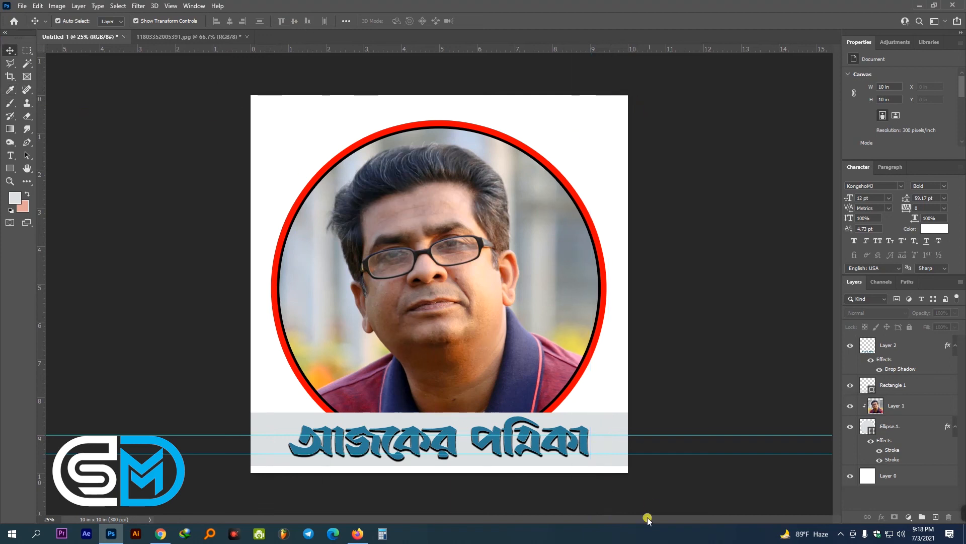
{"action": "left_click_drag", "start_coordinate": [662, 434], "coordinate": [633, 5]}
- Hide the panels and nudge the grey bar together with its title lettering slightly upward on the canvas
{"action": "key", "text": "Tab"}
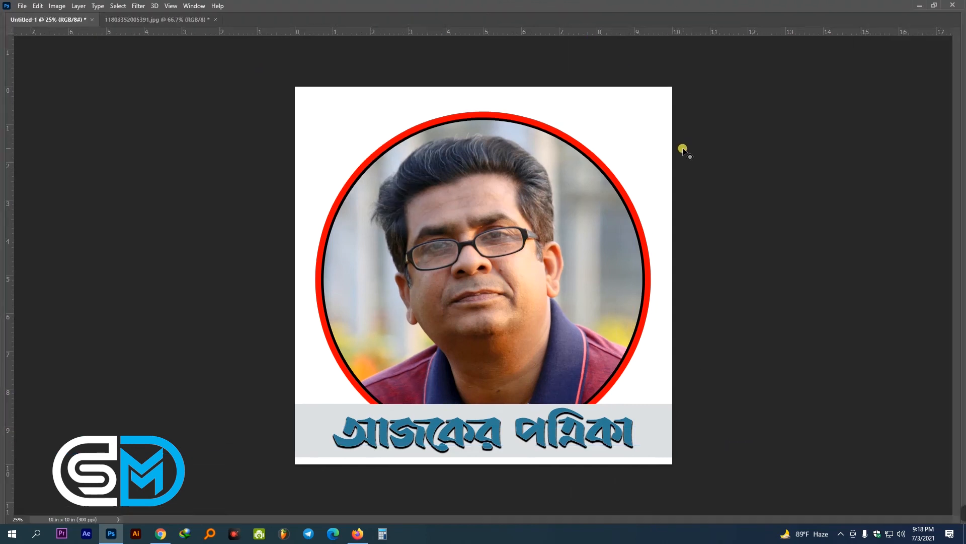
{"action": "left_click", "coordinate": [754, 213], "text": "ctrl"}
{"action": "left_click", "coordinate": [753, 213], "text": "alt"}
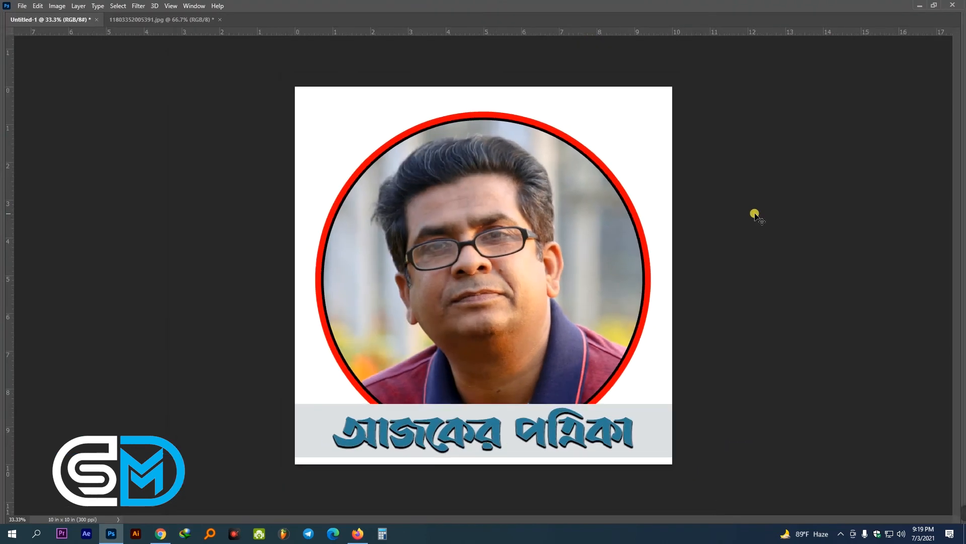
{"action": "key", "text": "ctrl+t"}
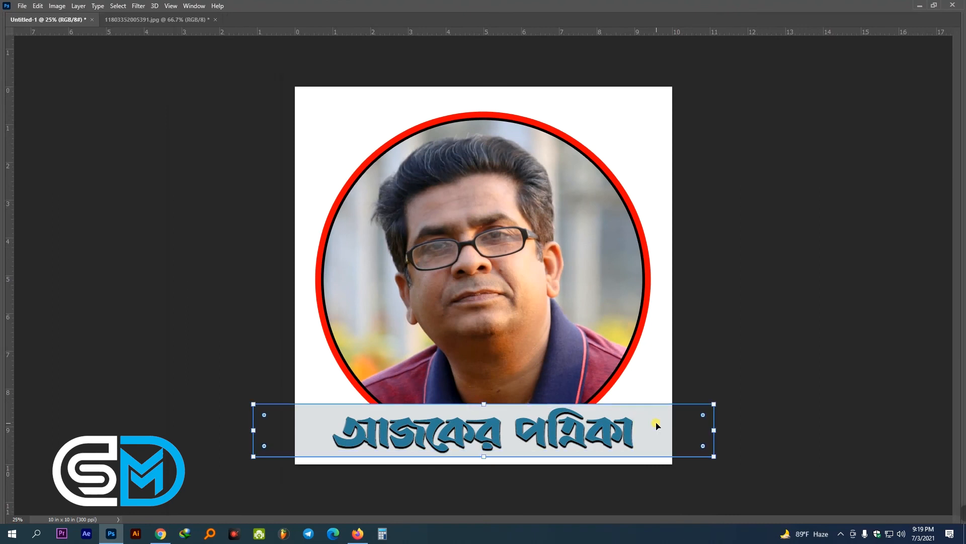
{"action": "key", "text": "Up"}
{"action": "key", "text": "Up"}
{"action": "key", "text": "Up"}
{"action": "key", "text": "Up"}
{"action": "key", "text": "Up"}
{"action": "key", "text": "Up"}
{"action": "key", "text": "Up"}
{"action": "key", "text": "Up"}
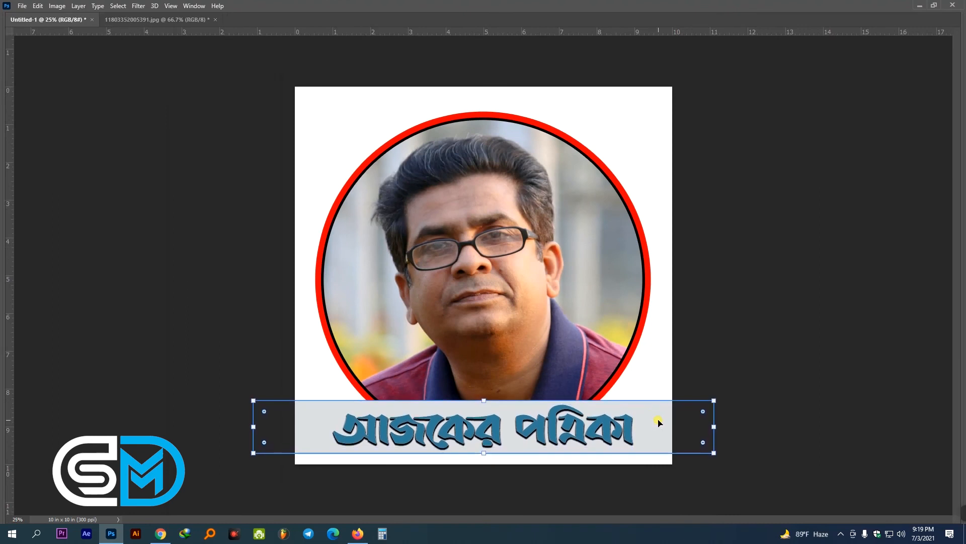
{"action": "key", "text": "Up"}
{"action": "key", "text": "Up"}
{"action": "key", "text": "Up"}
{"action": "key", "text": "Up"}
{"action": "key", "text": "Return"}
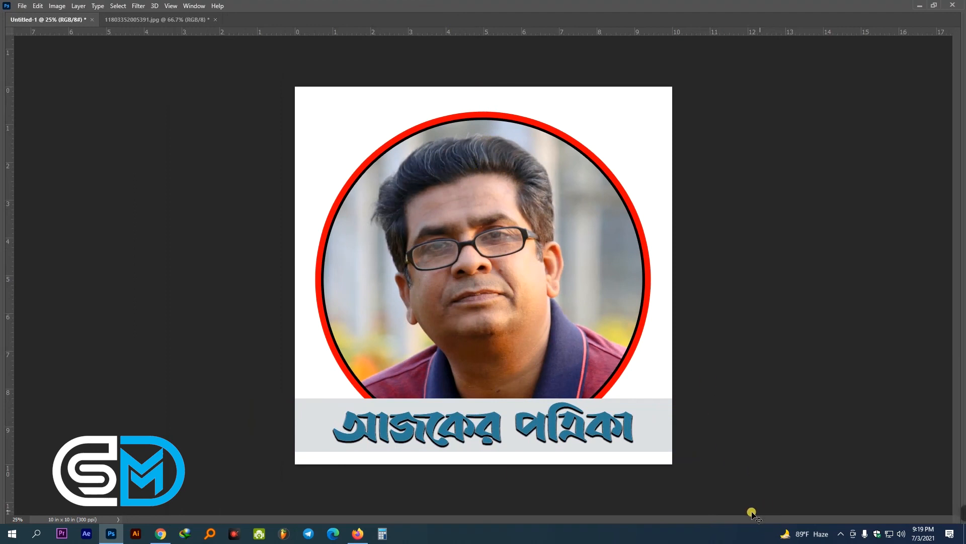
{"action": "mouse_move", "coordinate": [949, 514]}
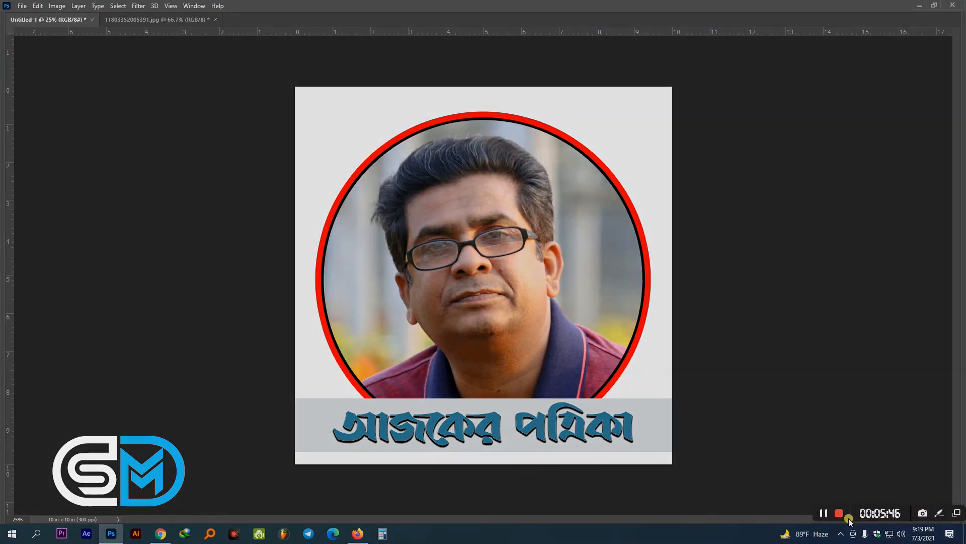